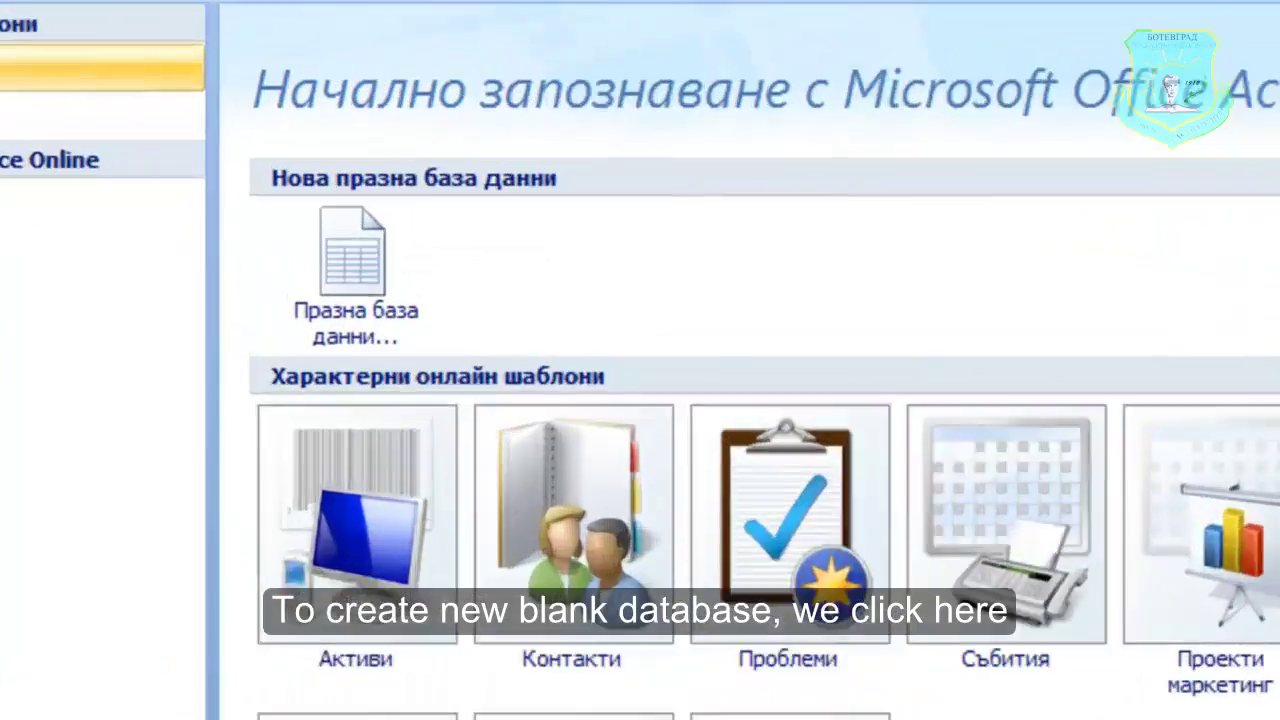
- Set up a new blank database with the file name petko.accdb in the Documents folder
{"action": "left_click", "coordinate": [258, 148]}
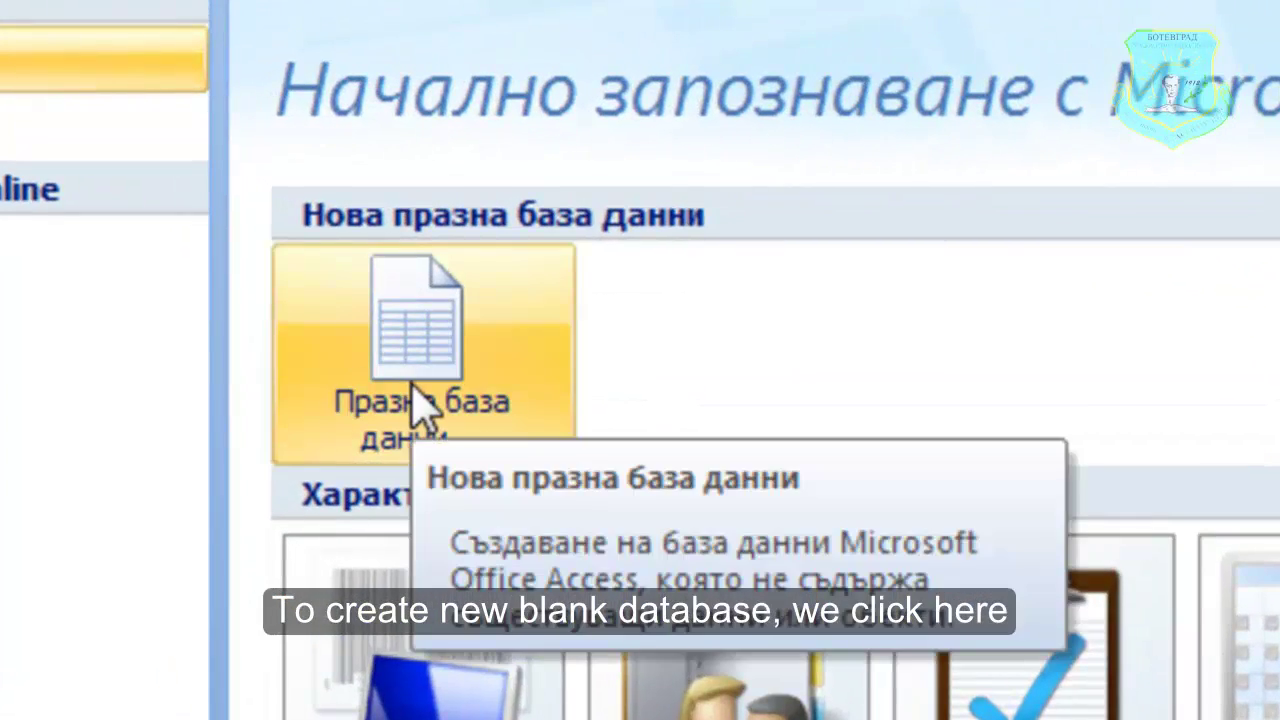
{"action": "left_click", "coordinate": [414, 390]}
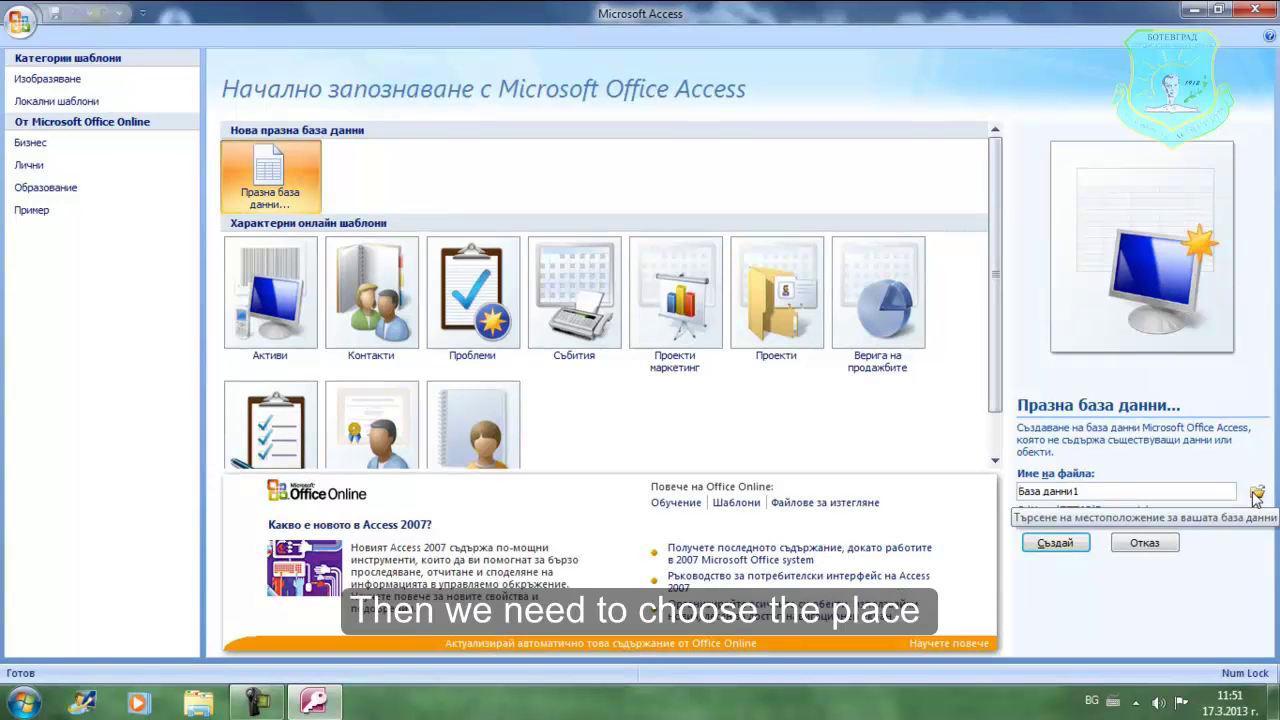
{"action": "left_click", "coordinate": [1256, 494]}
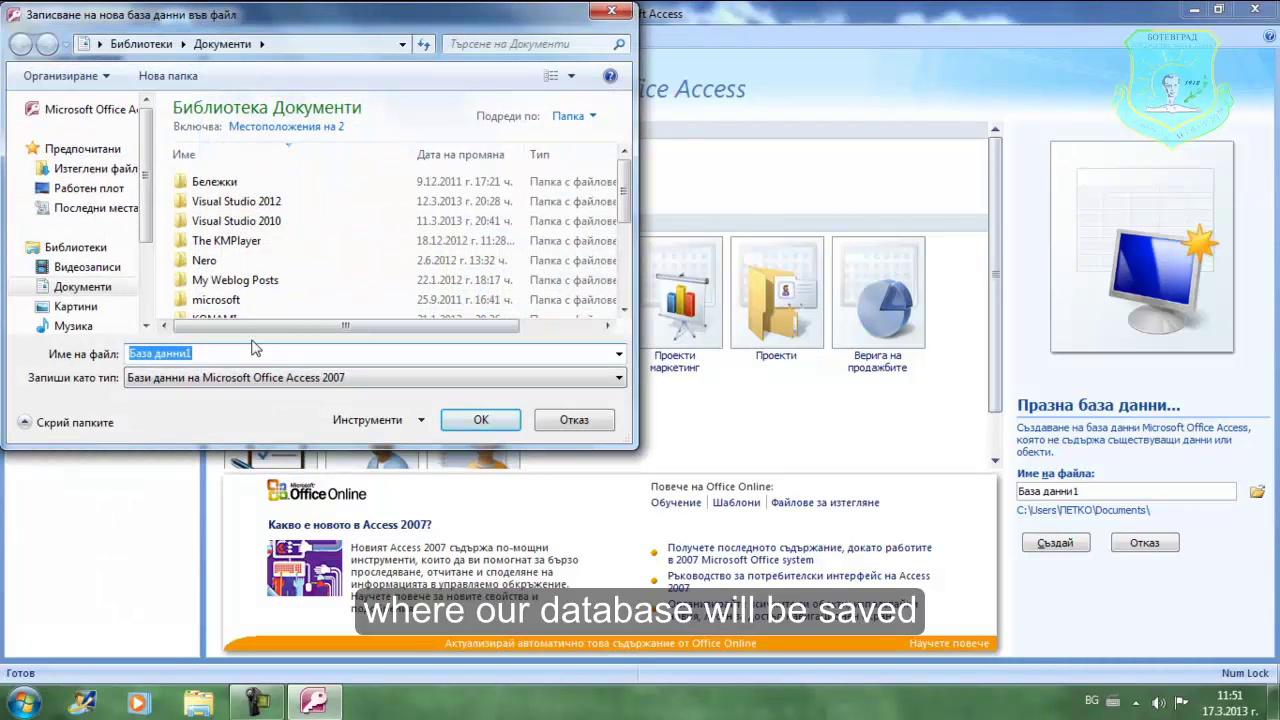
{"action": "key", "text": "BackSpace"}
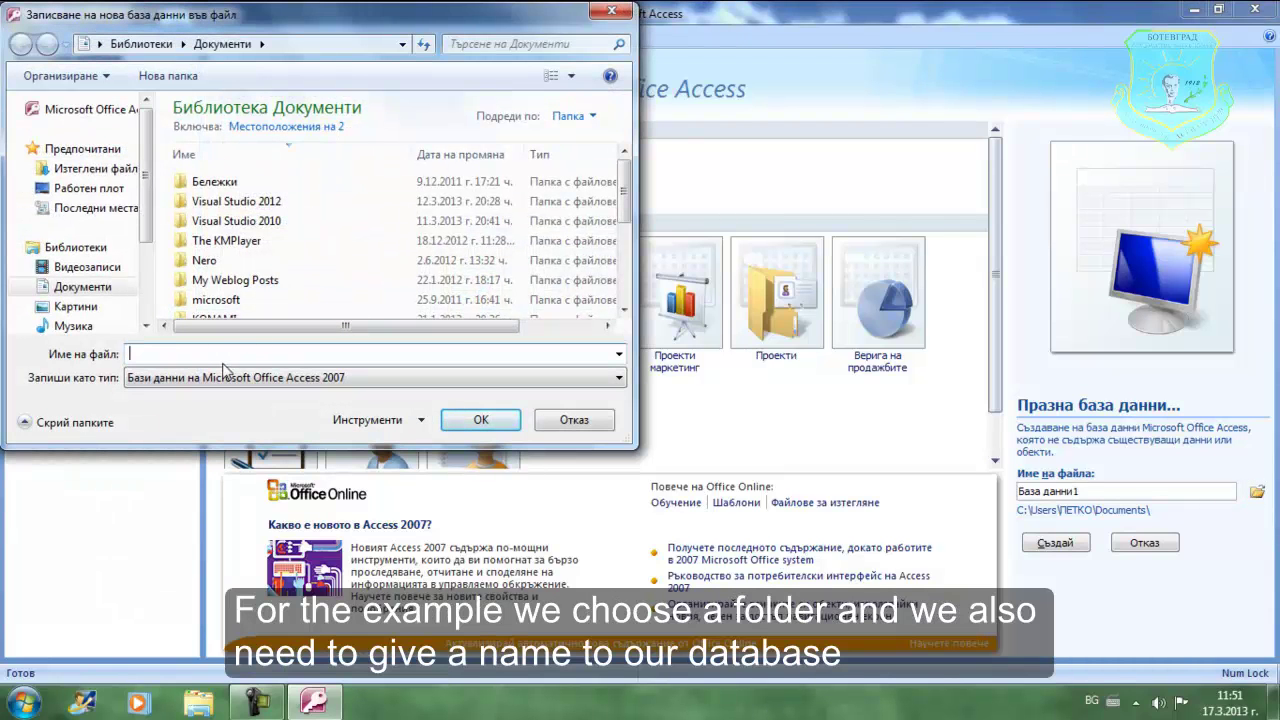
{"action": "key", "text": "alt+shift"}
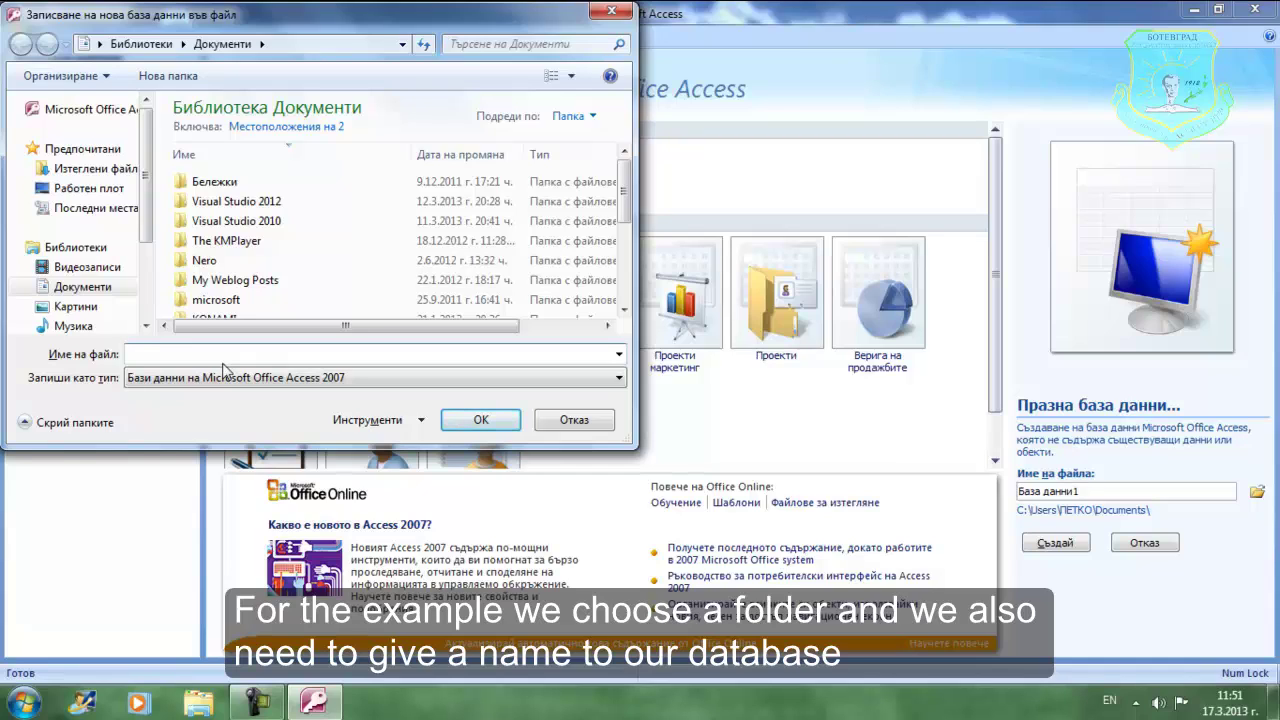
{"action": "type", "text": "petko"}
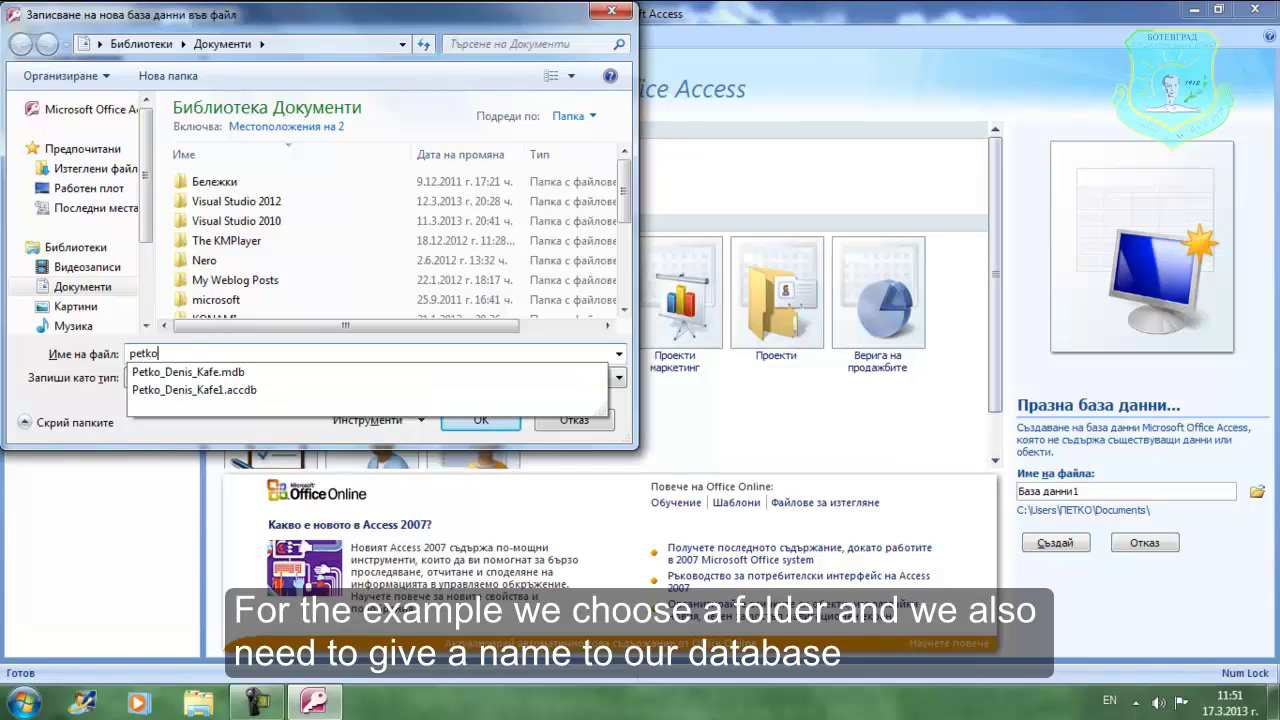
{"action": "key", "text": "Down"}
{"action": "key", "text": "Down"}
{"action": "key", "text": "Escape"}
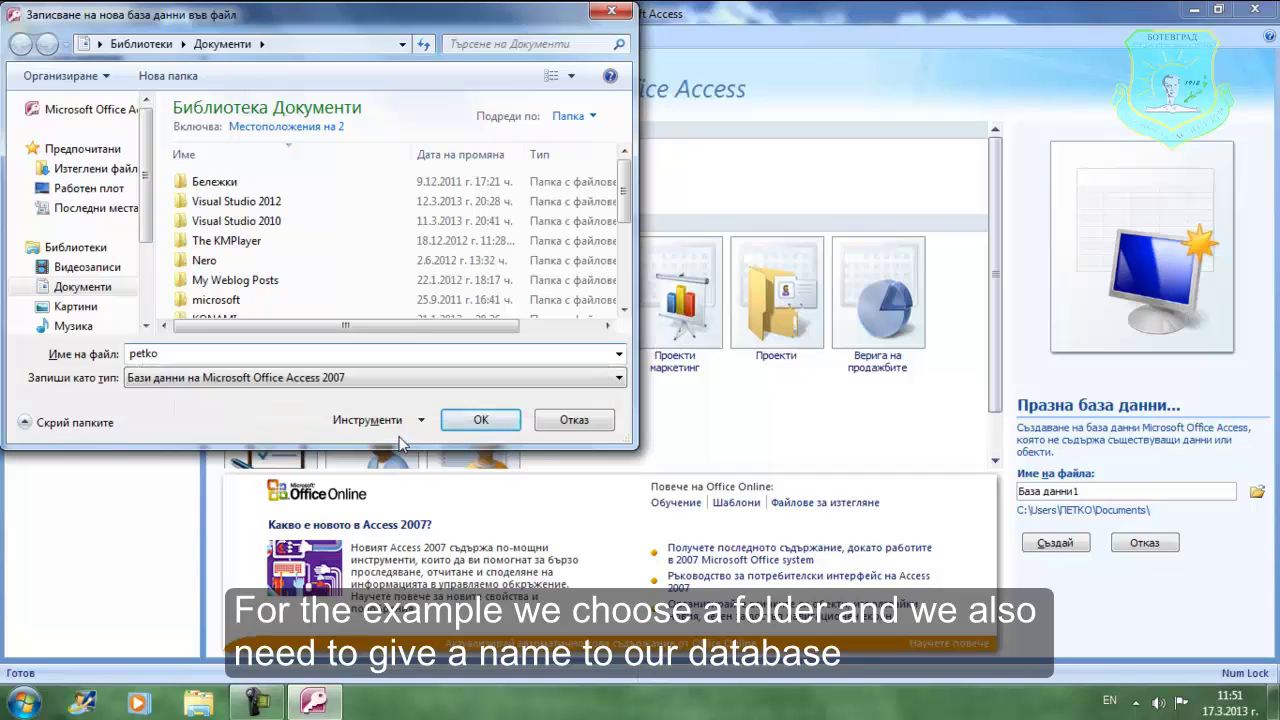
{"action": "left_click", "coordinate": [495, 432]}
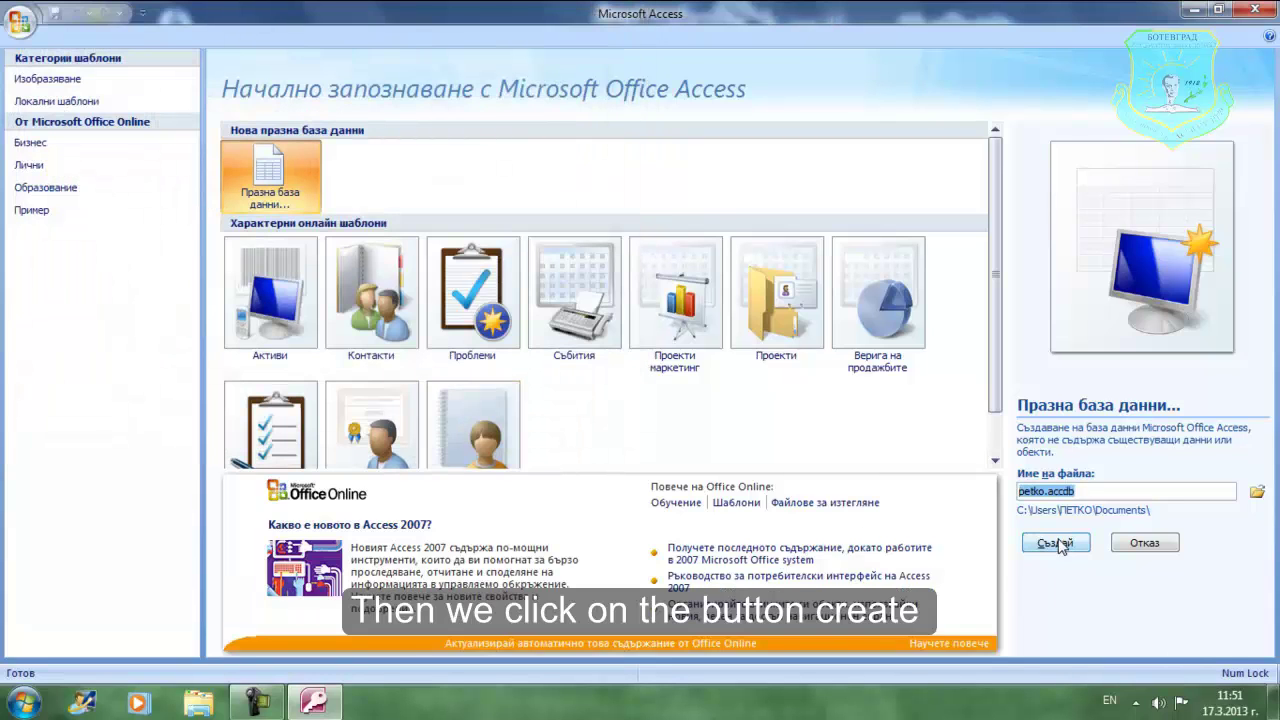
- Create the empty petko database and show the Create ribbon tab
{"action": "left_click", "coordinate": [1058, 543]}
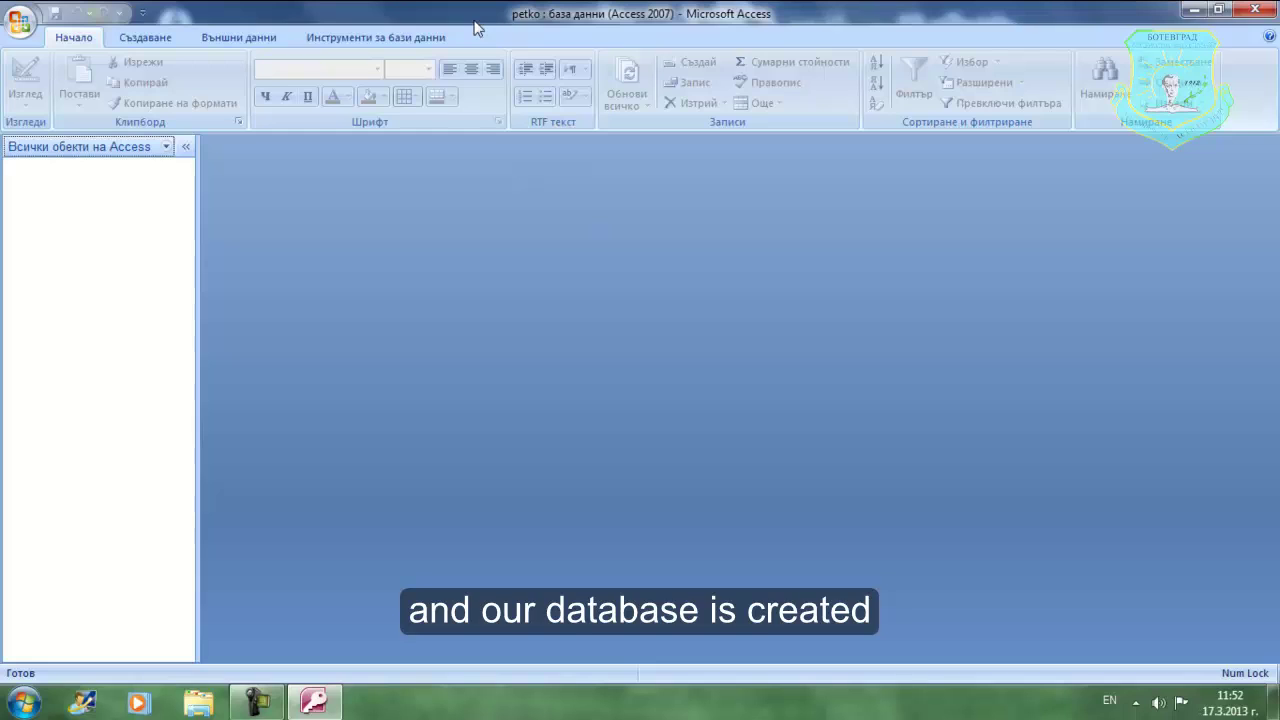
{"action": "left_click", "coordinate": [160, 50]}
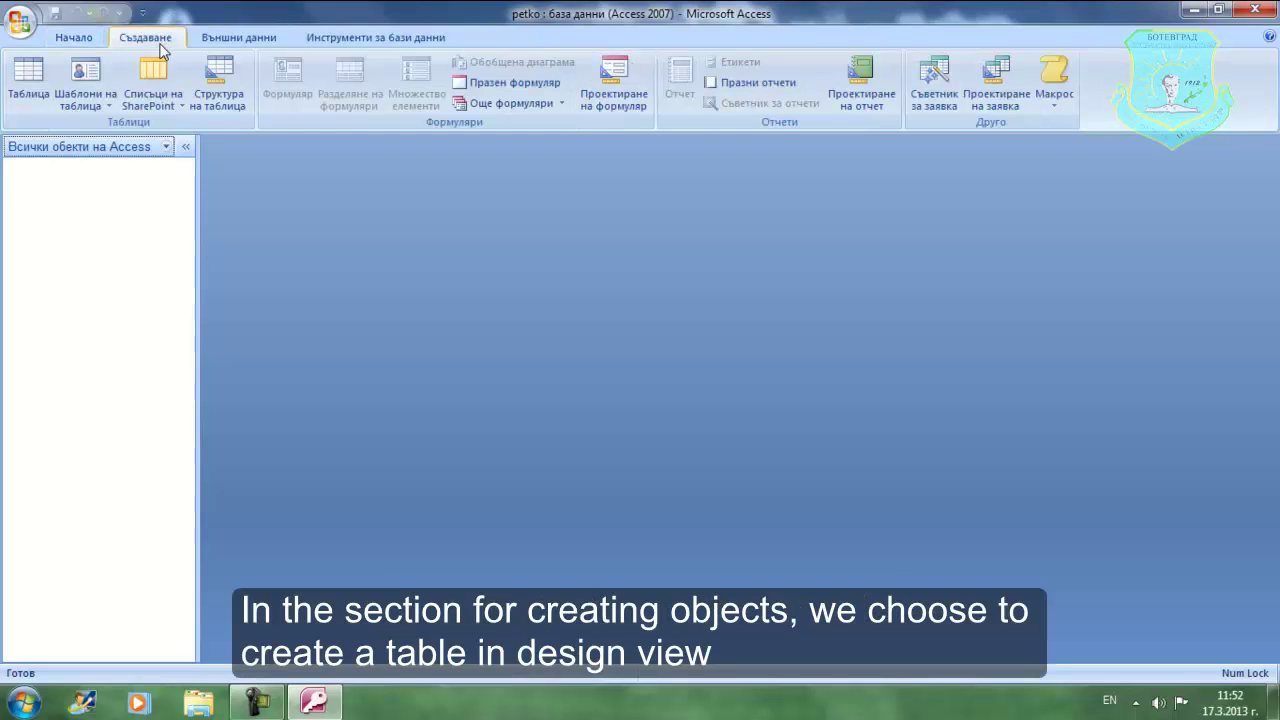
- In a new table design, add ID_Personal as an AutoNumber field and make it the primary key
{"action": "left_click", "coordinate": [236, 108]}
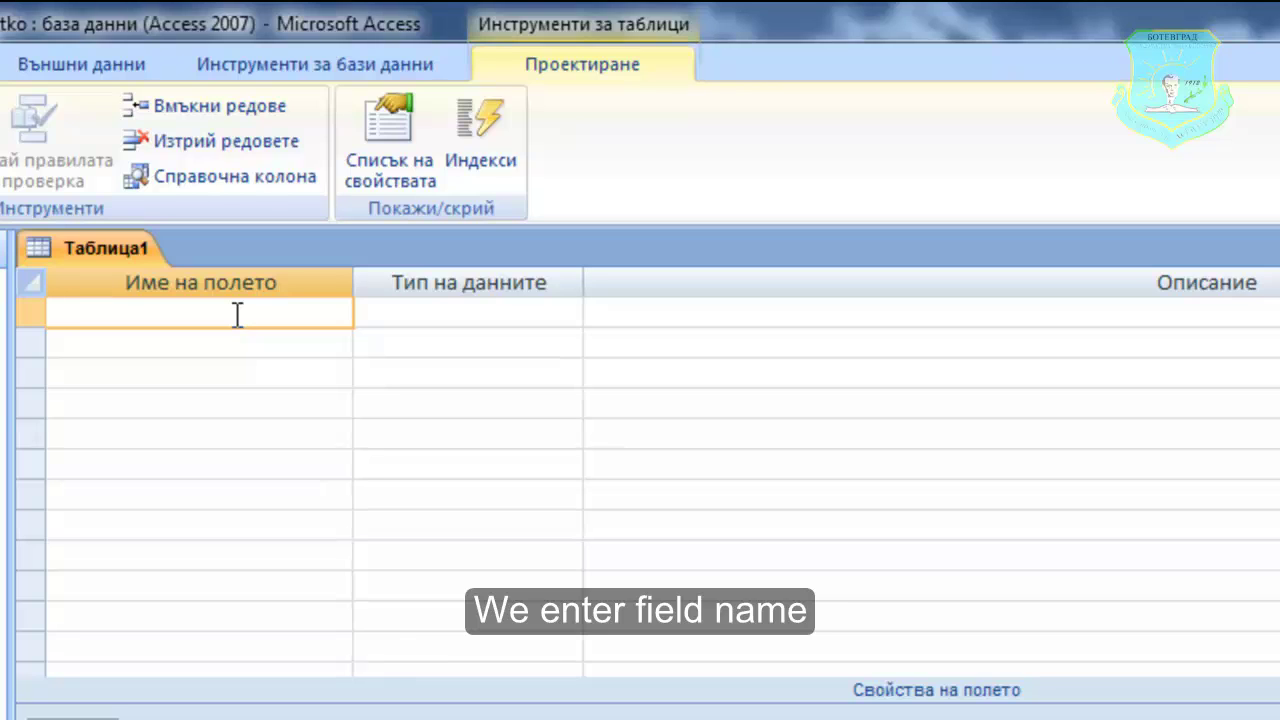
{"action": "type", "text": "I"}
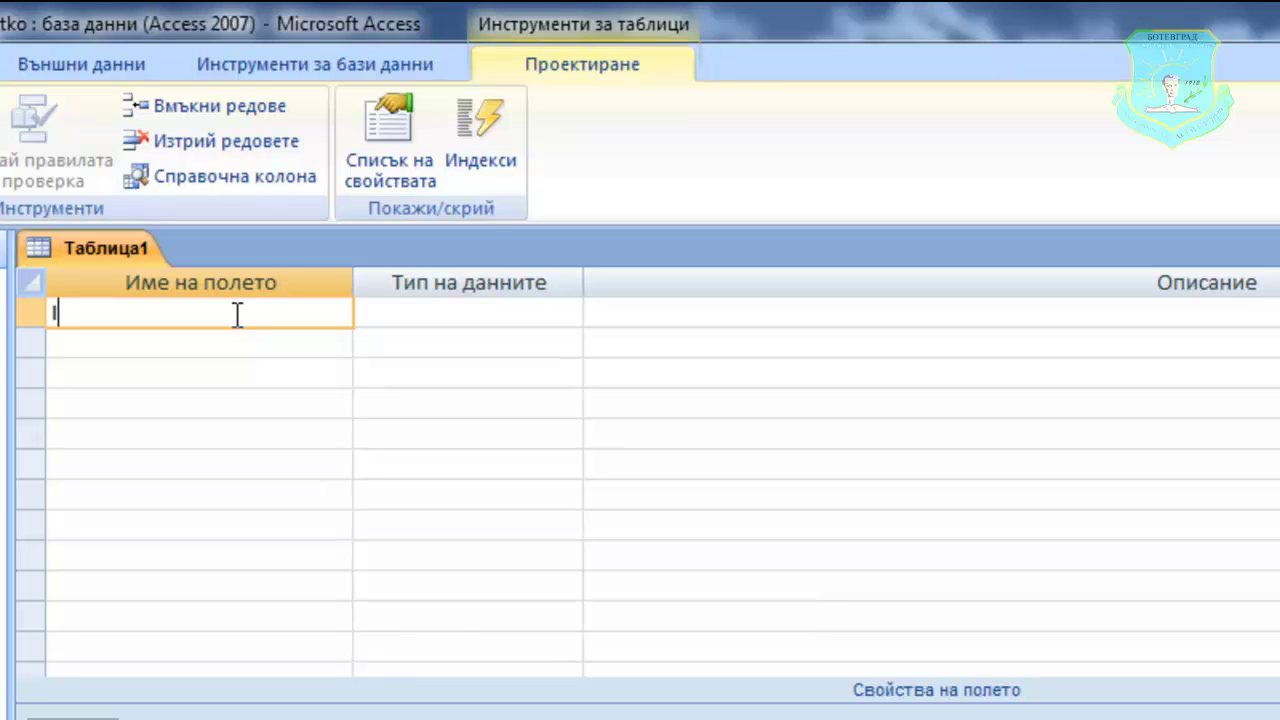
{"action": "type", "text": "D_Personal"}
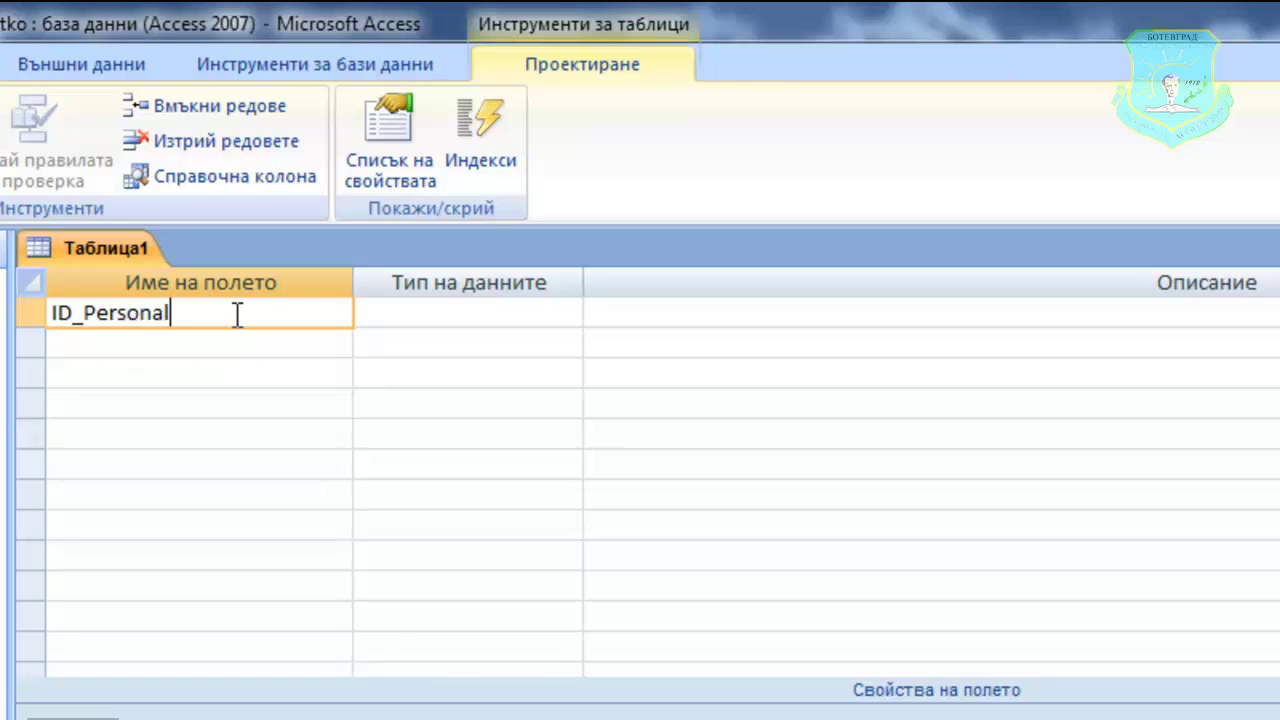
{"action": "left_click", "coordinate": [470, 320]}
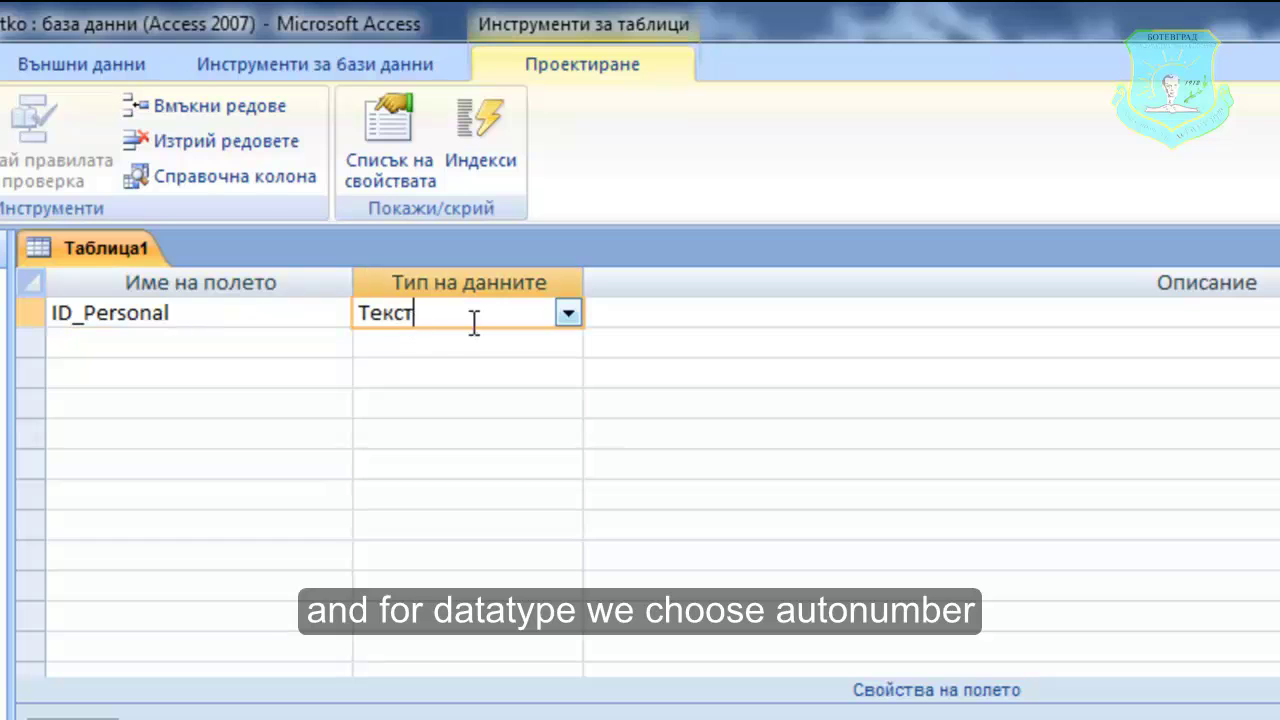
{"action": "left_click", "coordinate": [574, 318]}
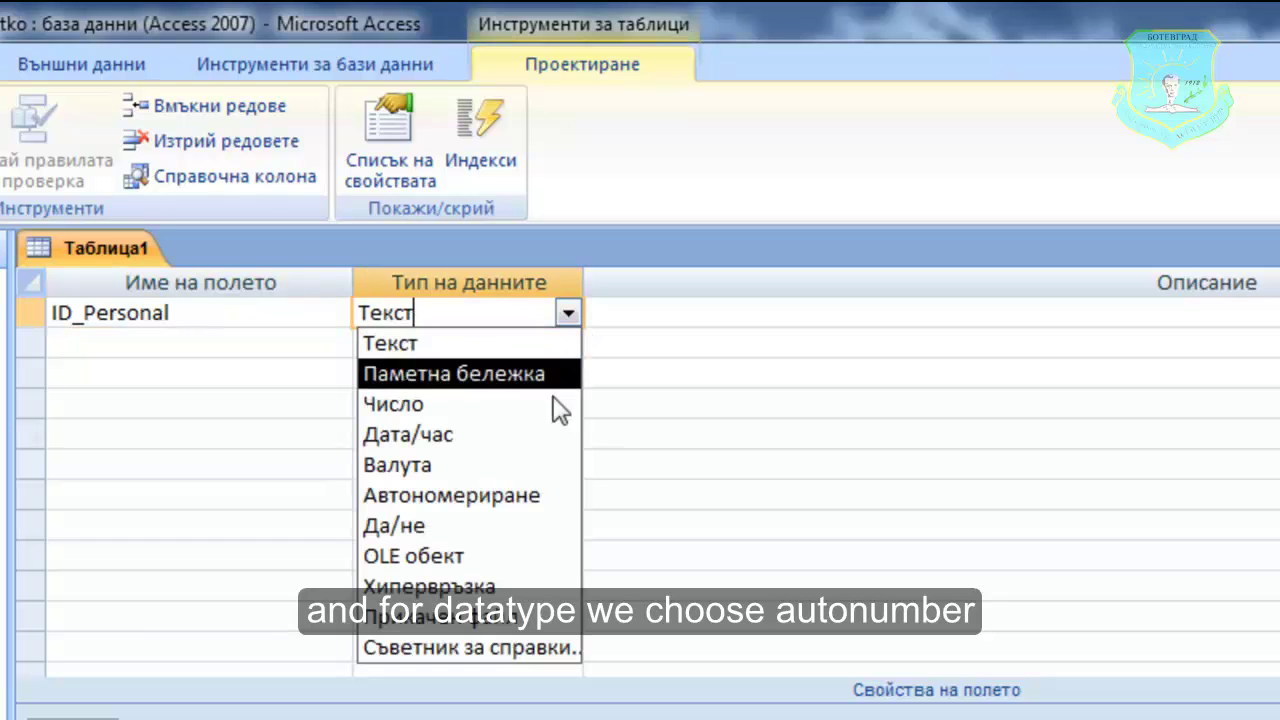
{"action": "left_click", "coordinate": [522, 500]}
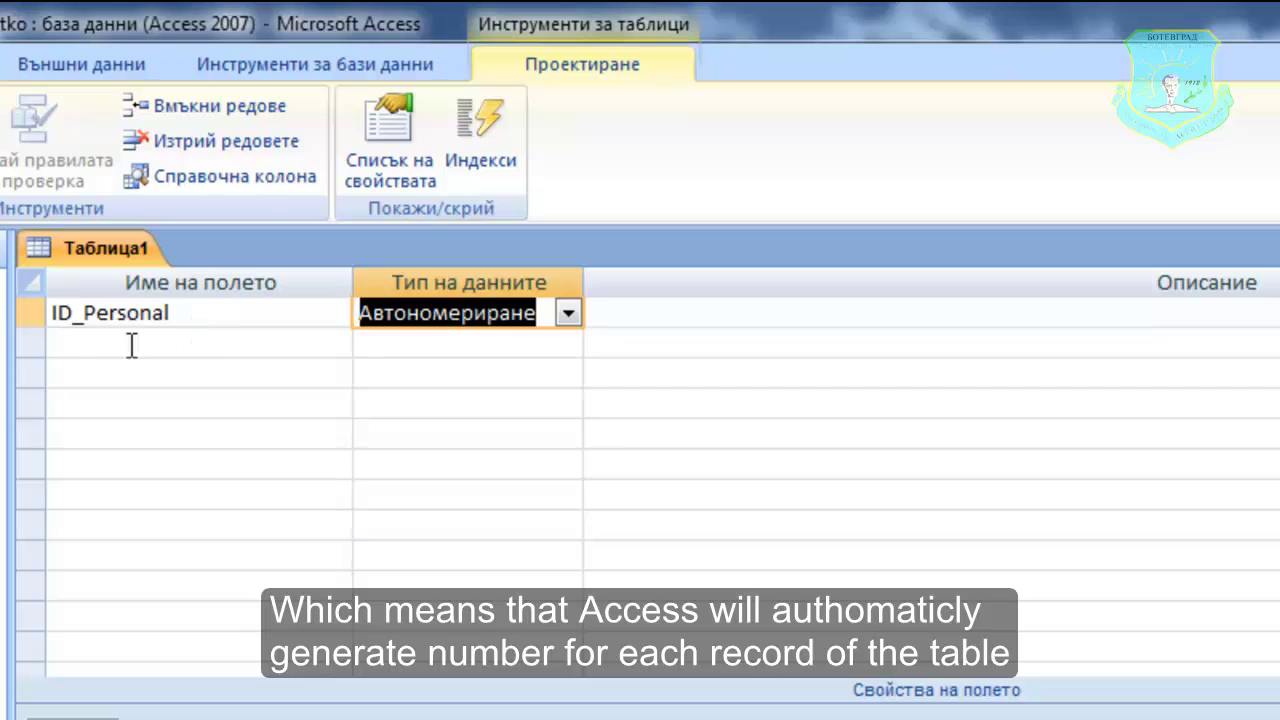
{"action": "left_click", "coordinate": [29, 314]}
{"action": "right_click", "coordinate": [29, 314]}
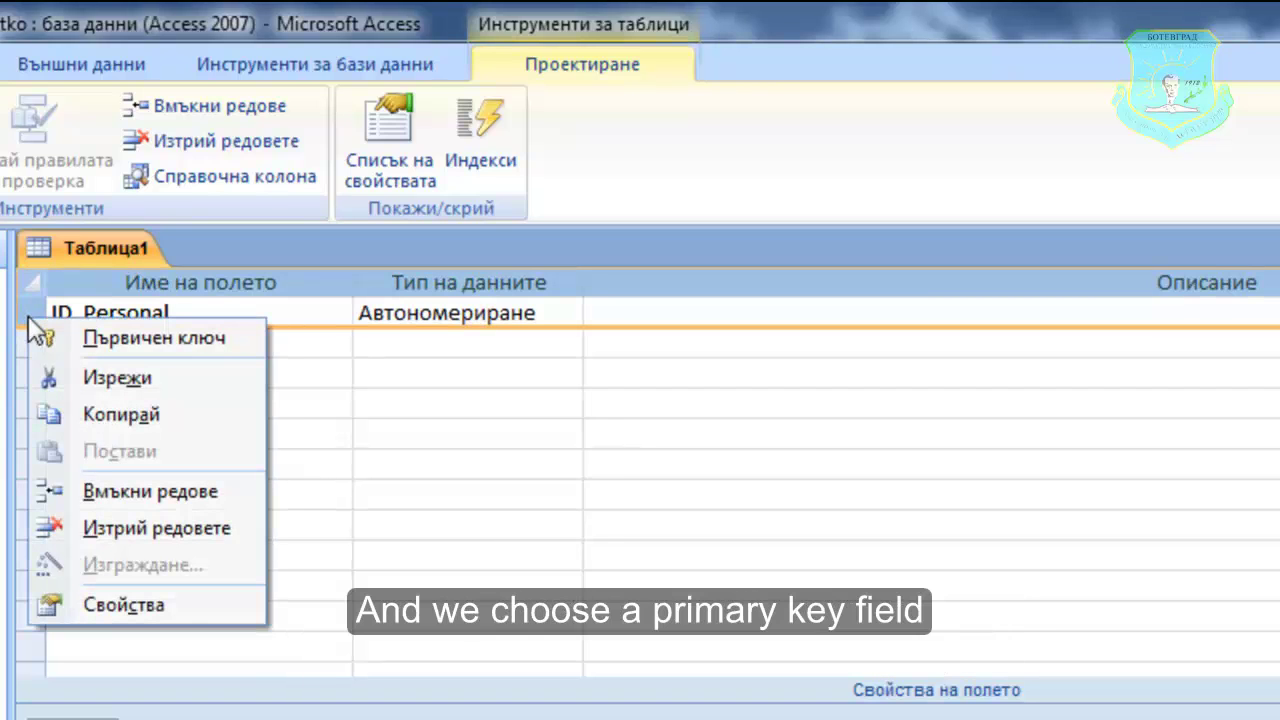
{"action": "left_click", "coordinate": [143, 340]}
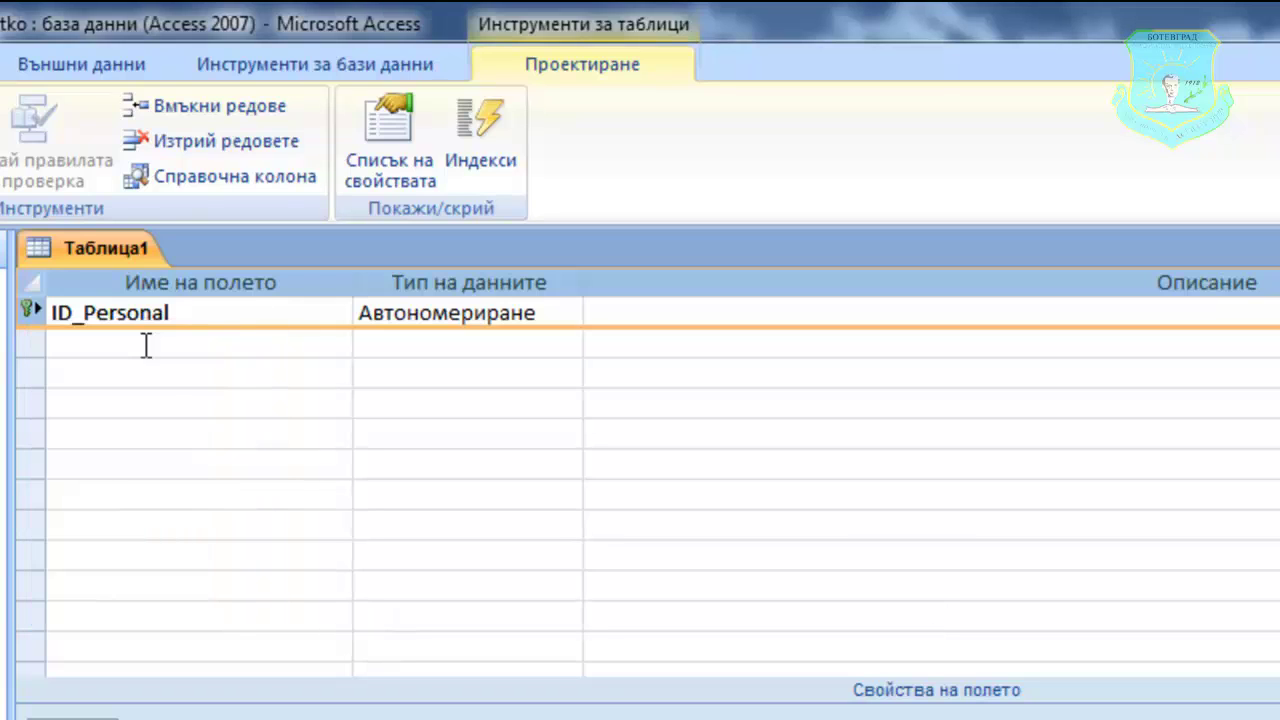
{"action": "left_click", "coordinate": [177, 350]}
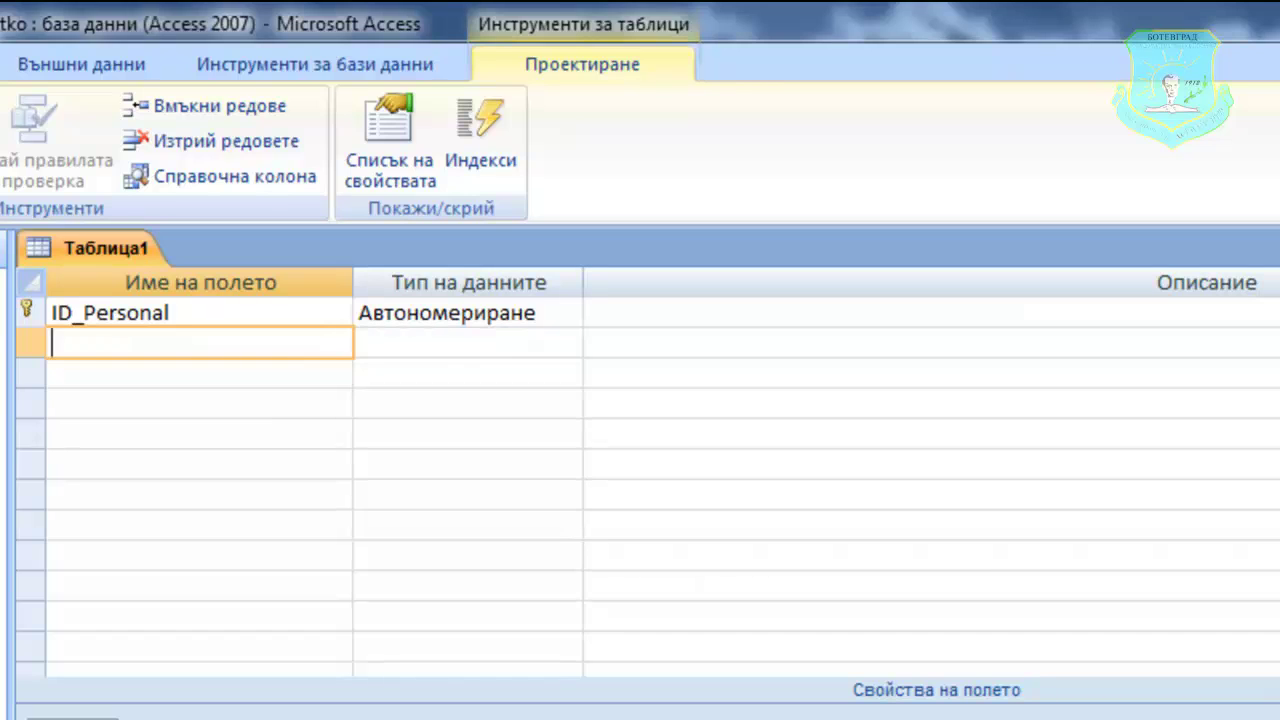
- Add the Name, Family and Position fields, all of Text type, below ID_Personal
{"action": "type", "text": "Name"}
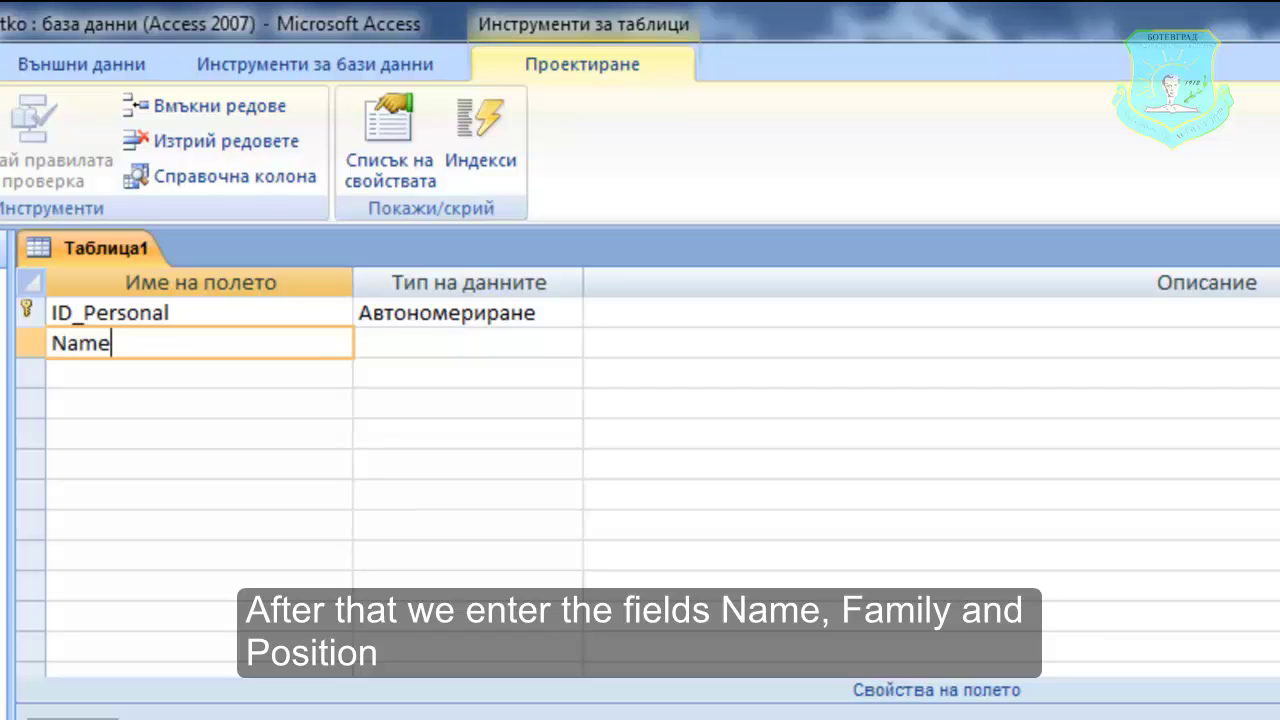
{"action": "key", "text": "Tab"}
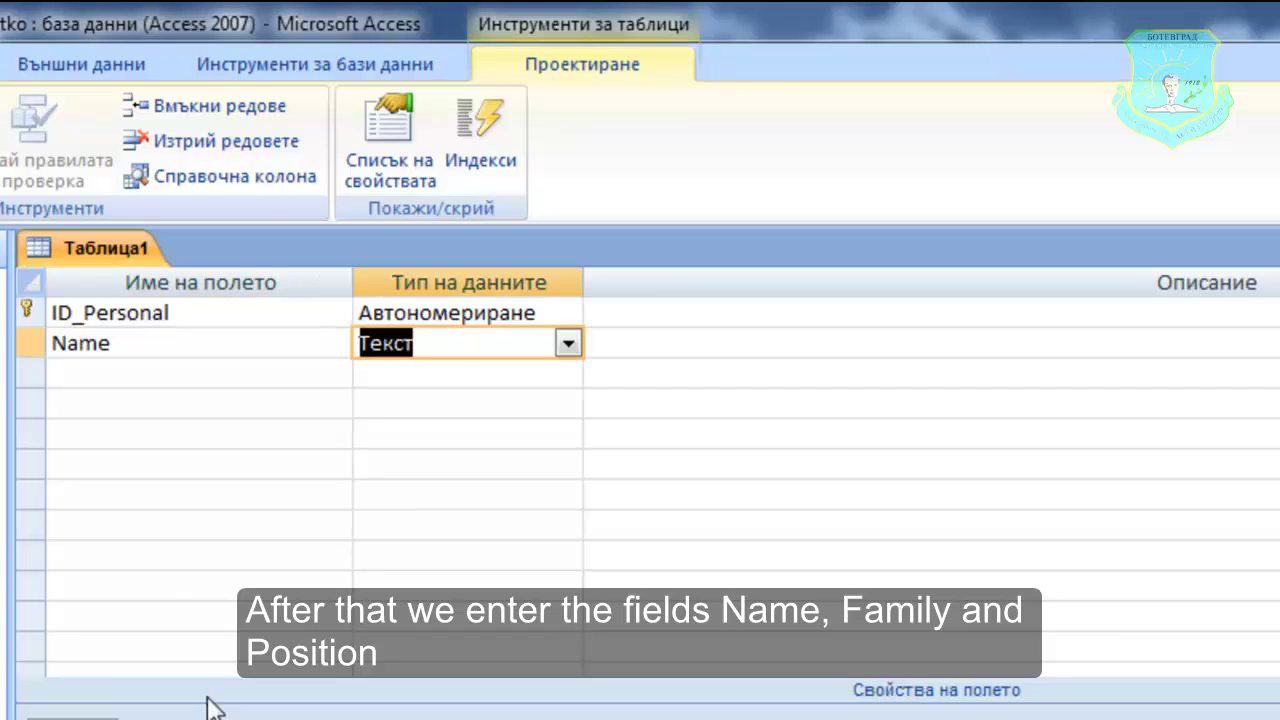
{"action": "left_click", "coordinate": [117, 388]}
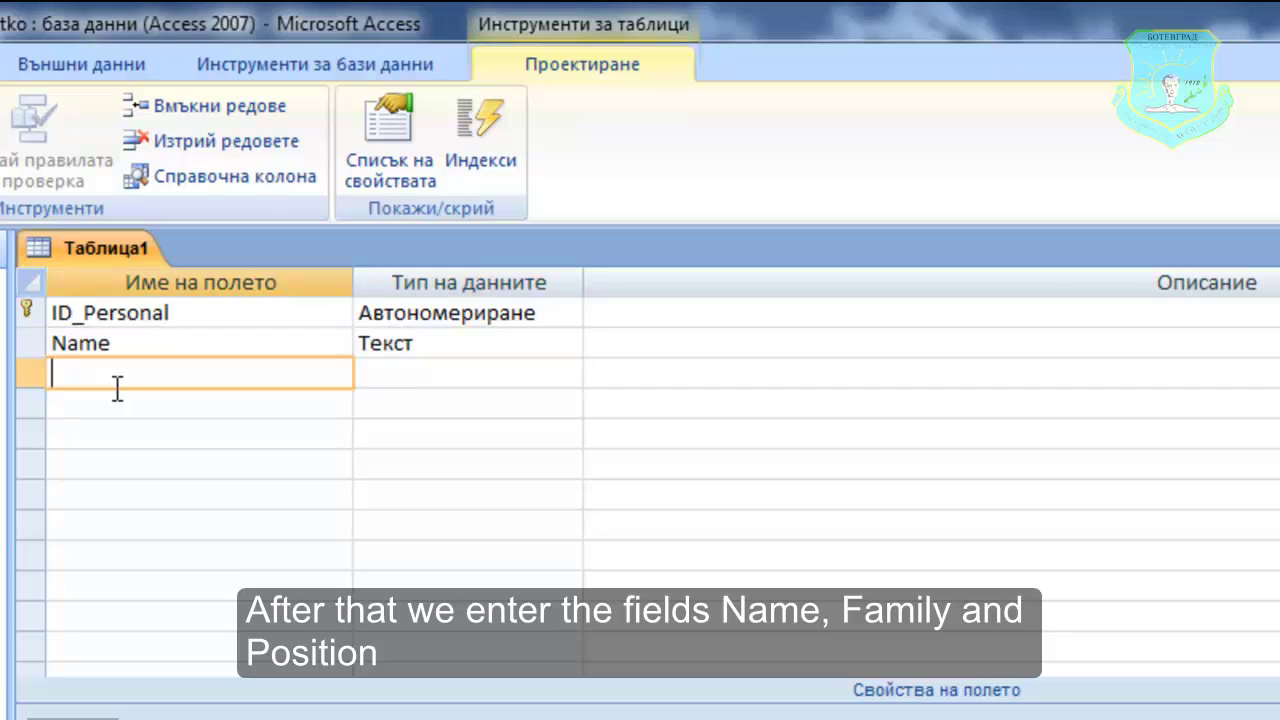
{"action": "type", "text": "Family"}
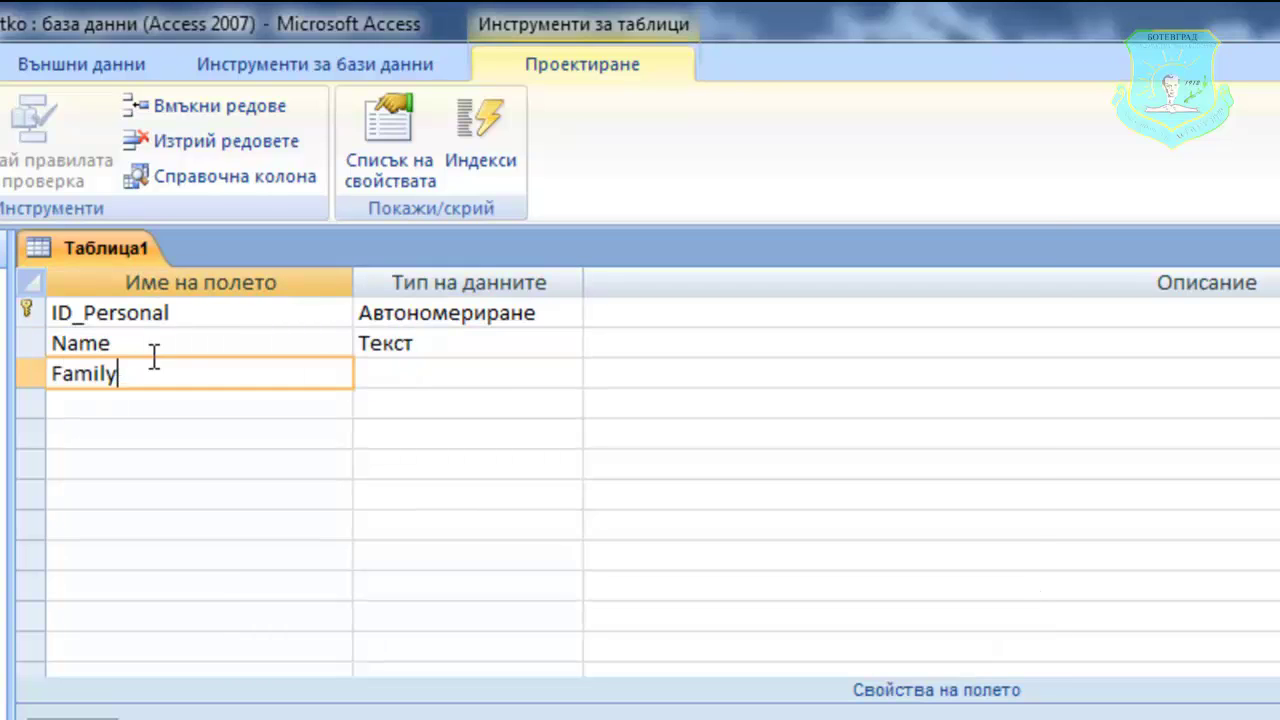
{"action": "left_click", "coordinate": [303, 404]}
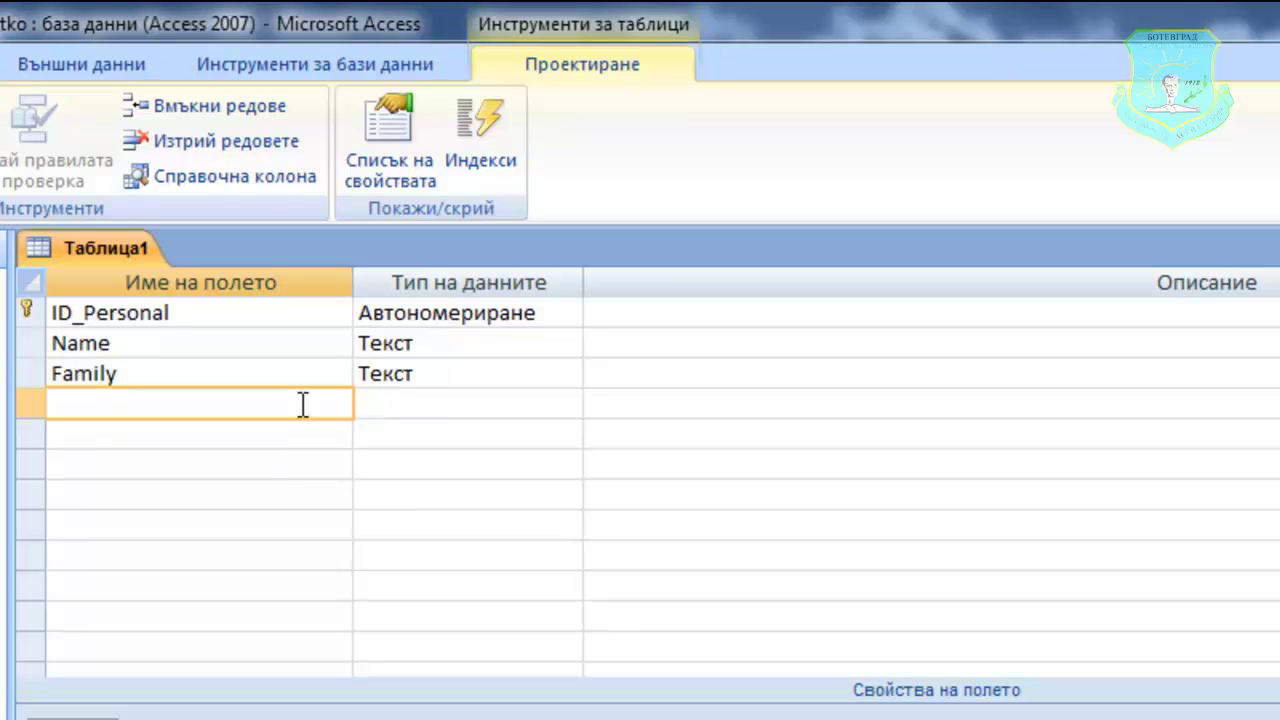
{"action": "type", "text": "Position"}
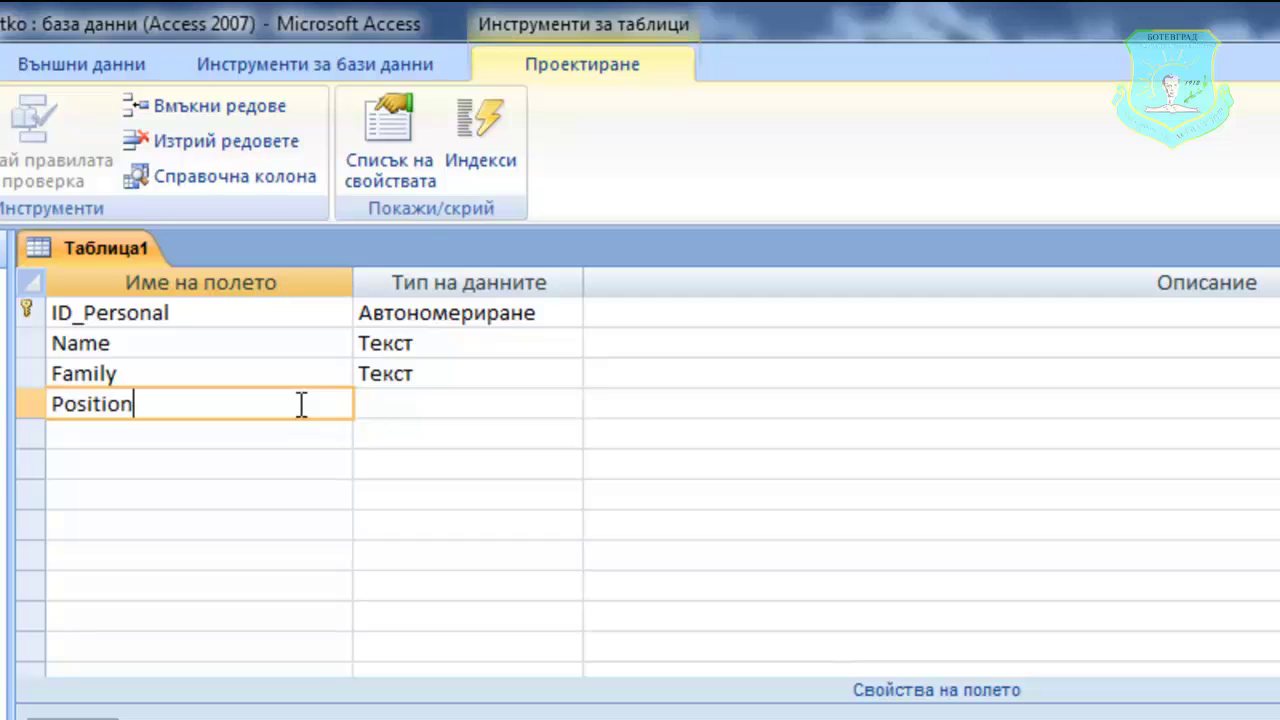
{"action": "key", "text": "Tab"}
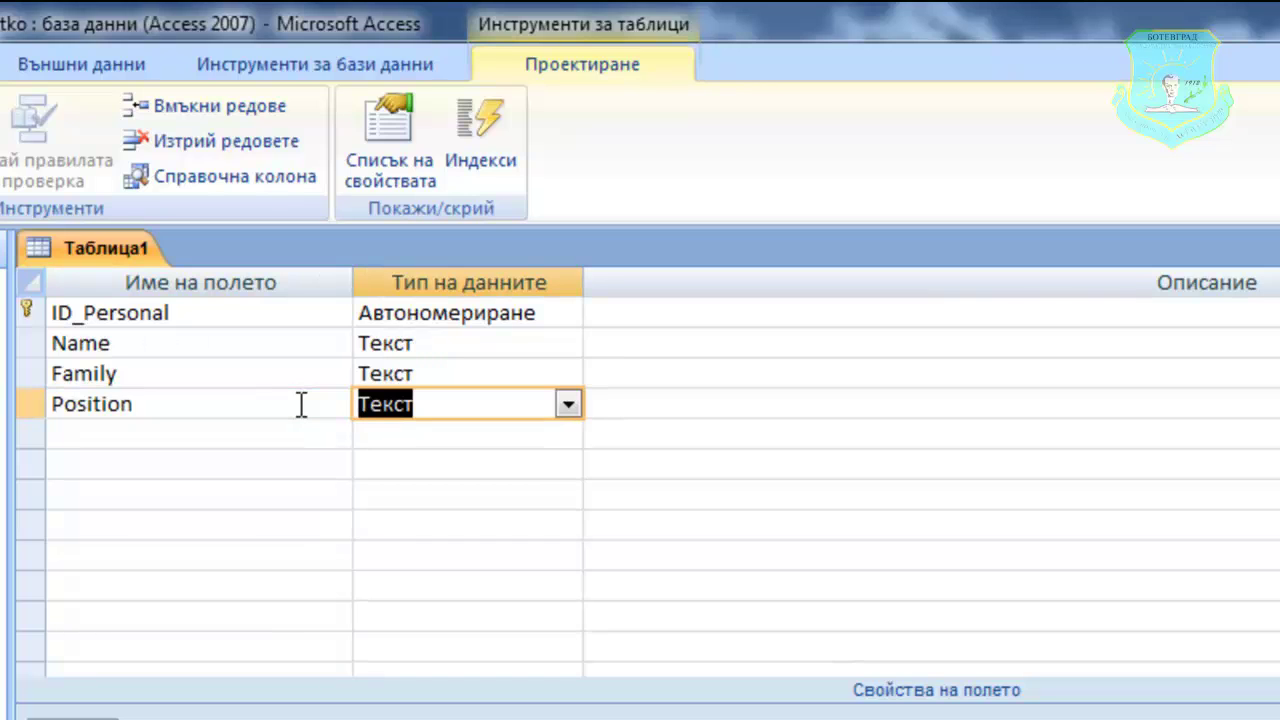
{"action": "left_click", "coordinate": [232, 409]}
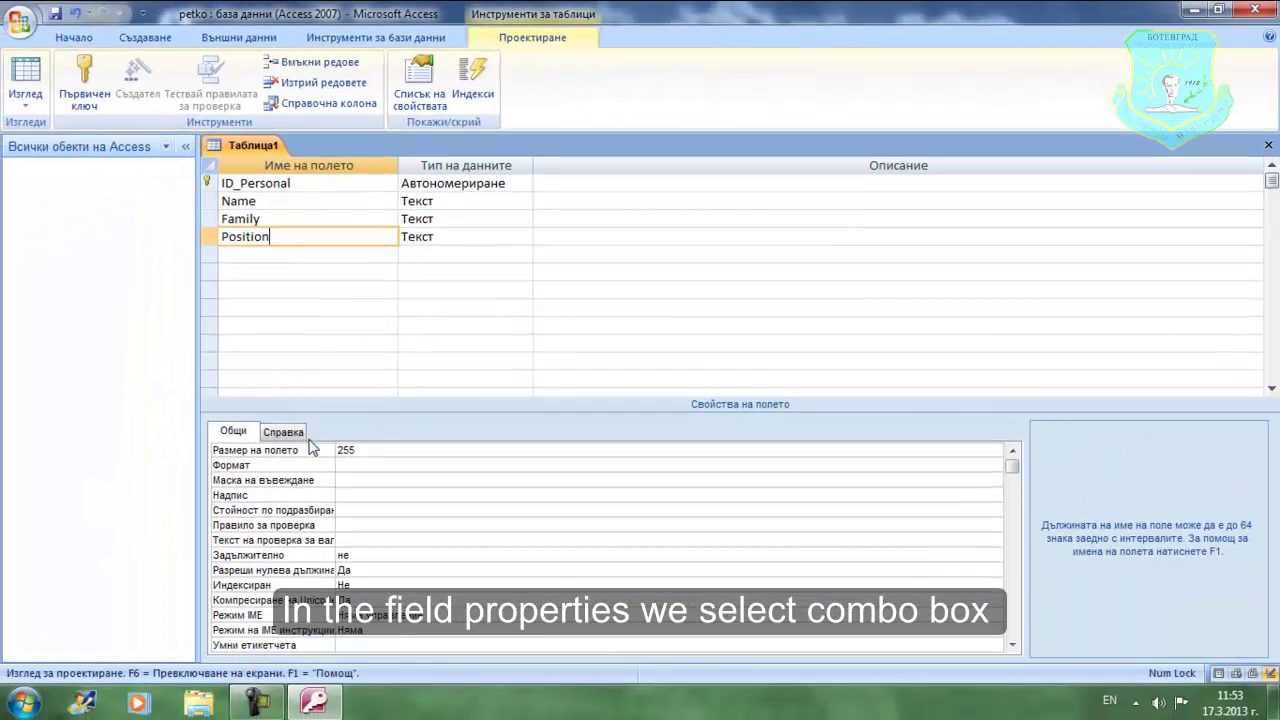
- On the Position field's Lookup properties, set Display Control to Combo Box
{"action": "left_click", "coordinate": [284, 432]}
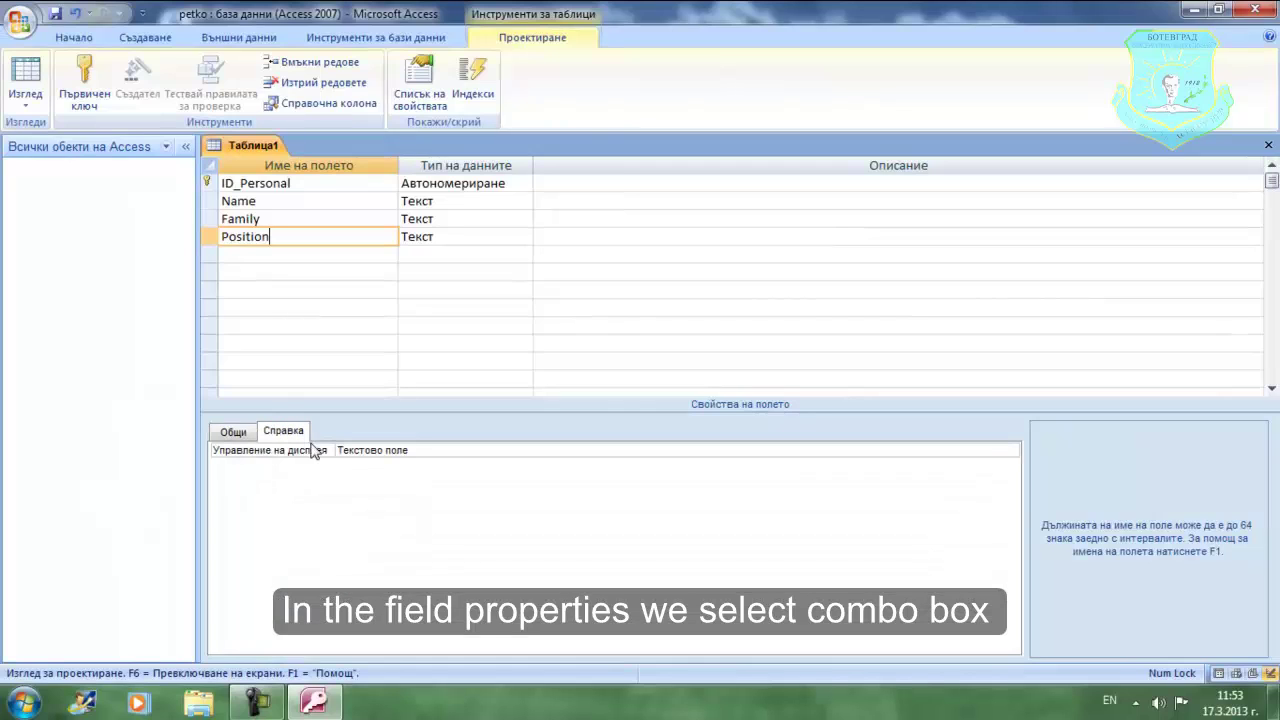
{"action": "left_click", "coordinate": [917, 451]}
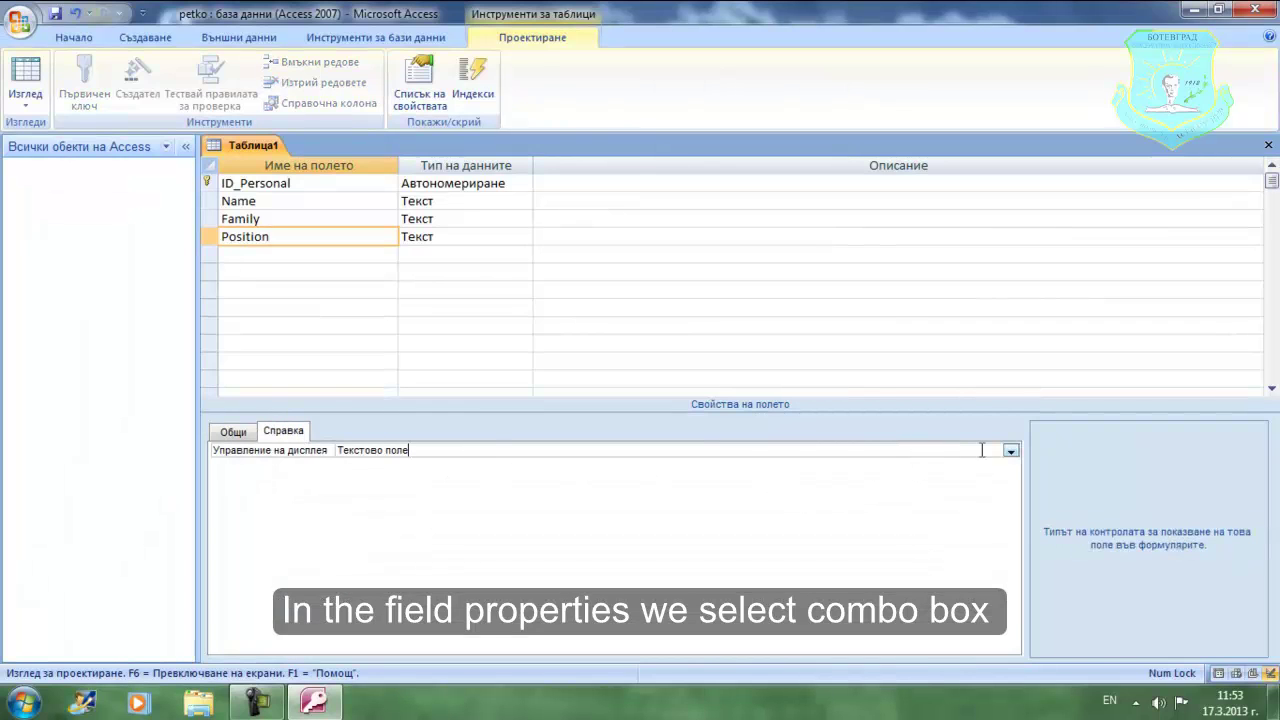
{"action": "left_click", "coordinate": [1011, 452]}
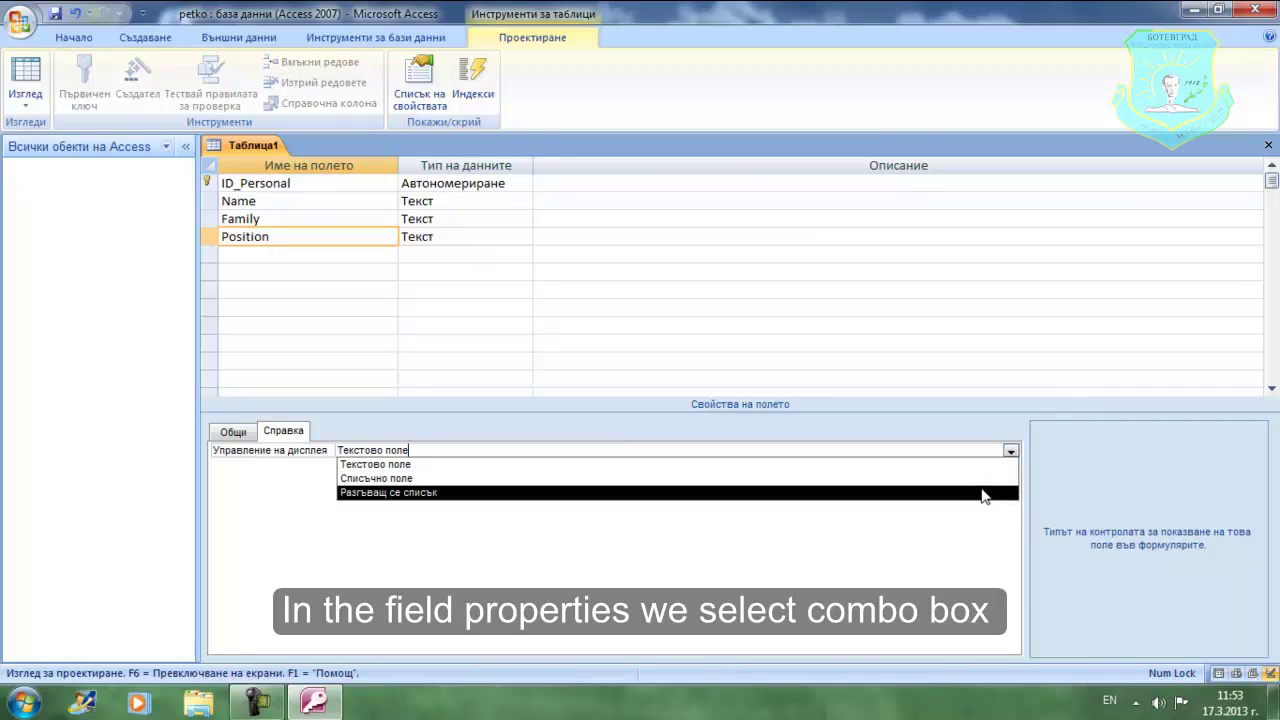
{"action": "left_click", "coordinate": [982, 492]}
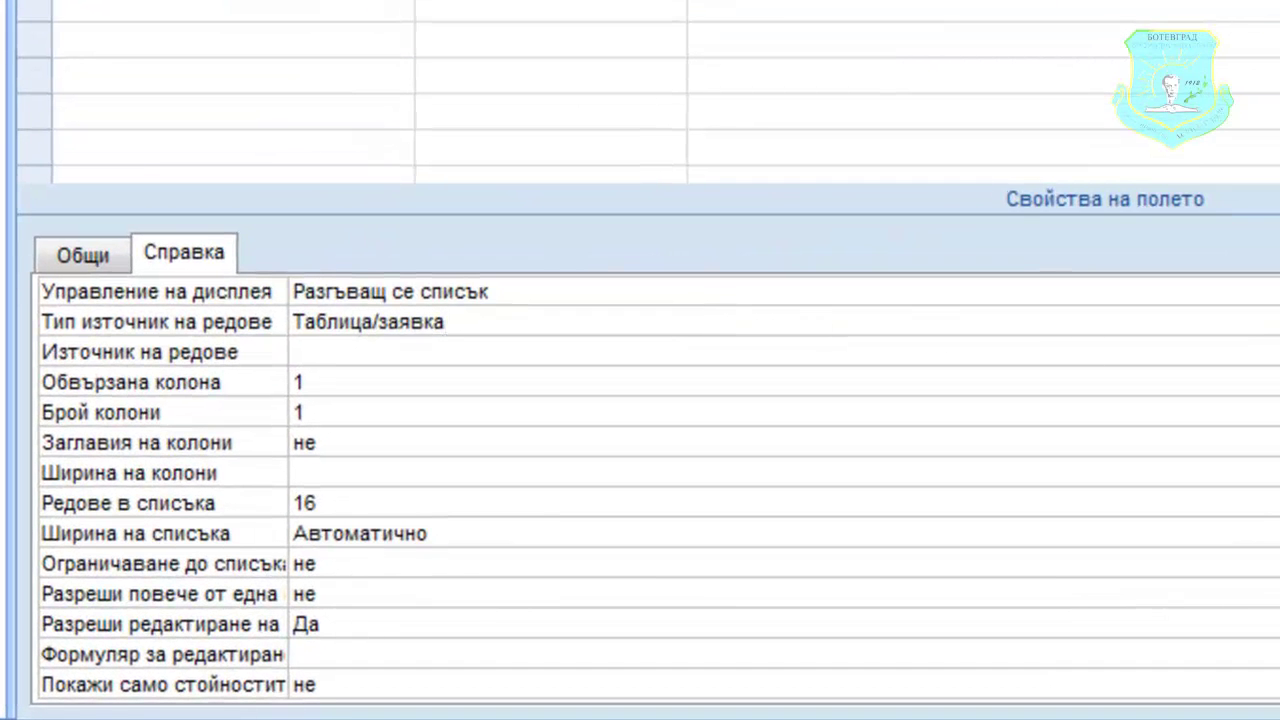
- Set Row Source Type to Value List and Row Source to управител;сервитьор;барман
{"action": "left_click", "coordinate": [444, 321]}
{"action": "key", "text": "alt+Down"}
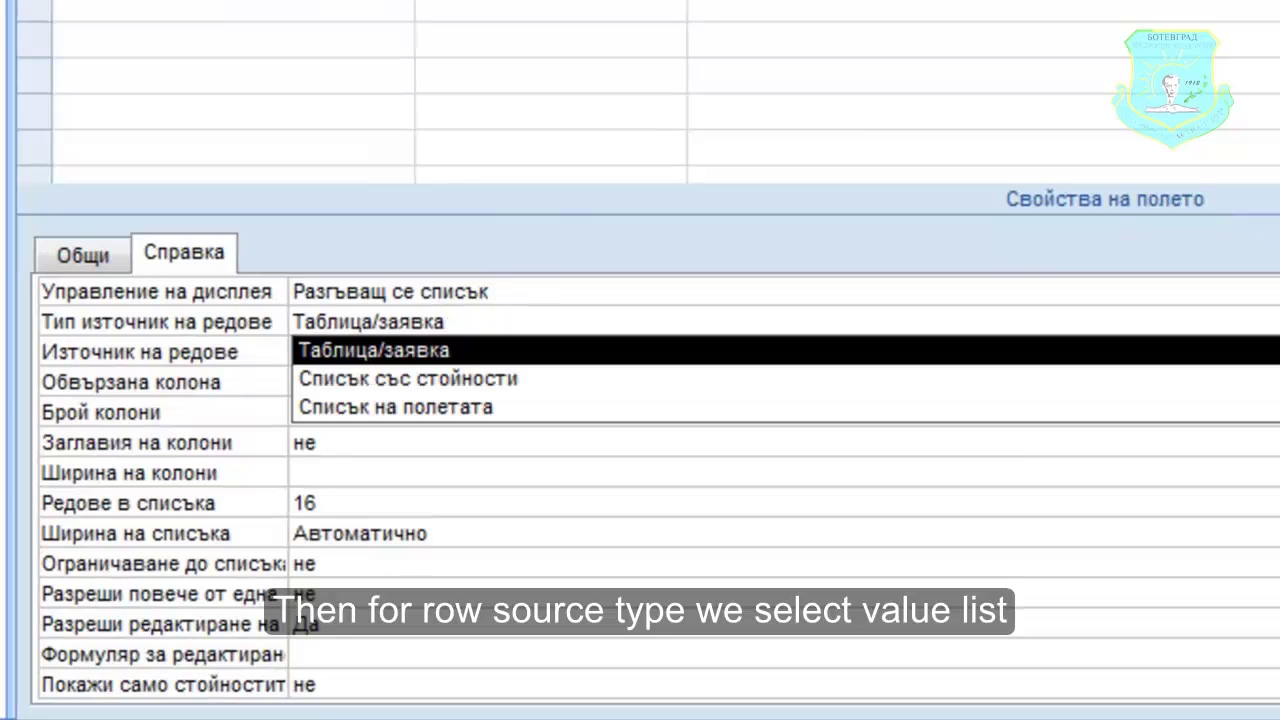
{"action": "key", "text": "Down"}
{"action": "key", "text": "Return"}
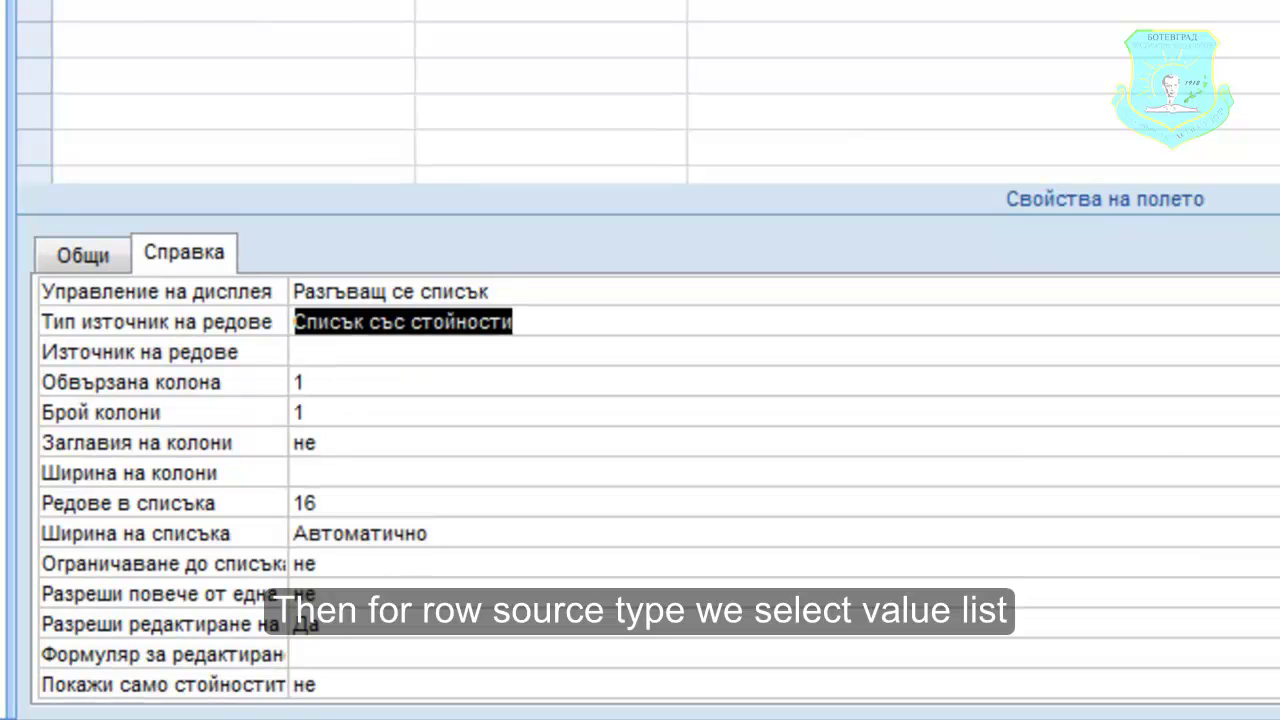
{"action": "left_click", "coordinate": [401, 352]}
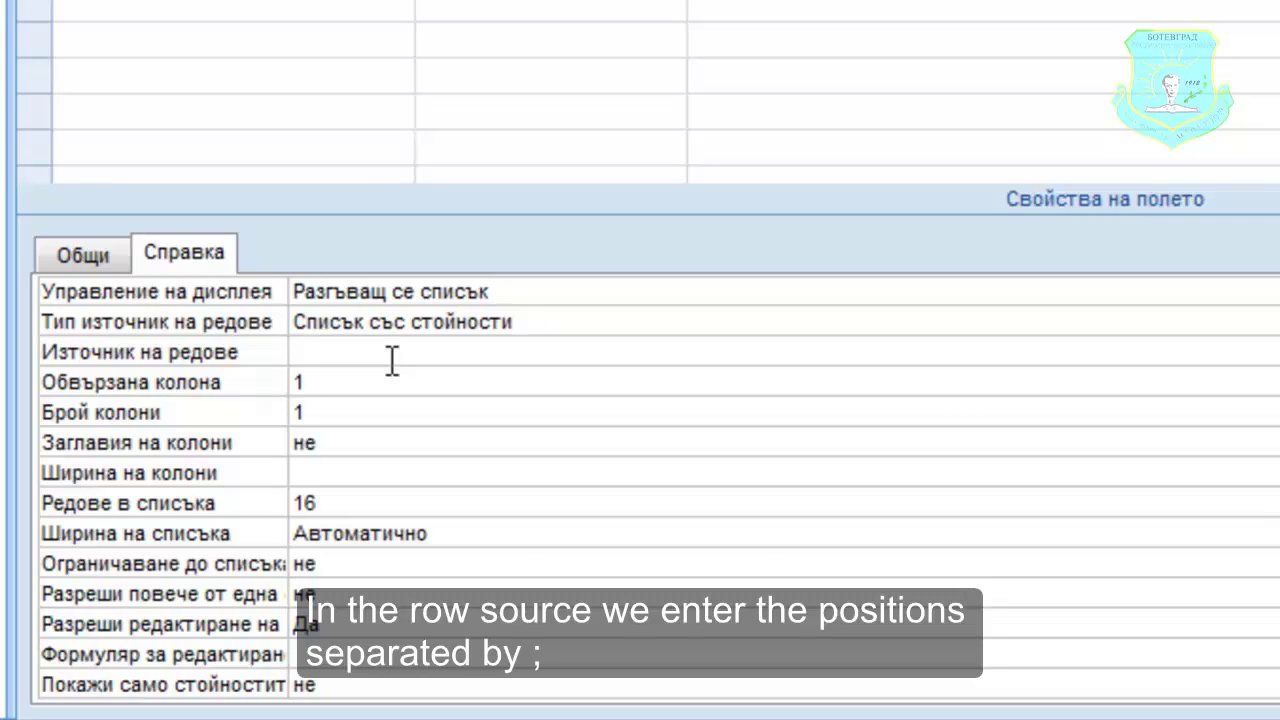
{"action": "type", "text": "к"}
{"action": "key", "text": "BackSpace"}
{"action": "type", "text": "управител"}
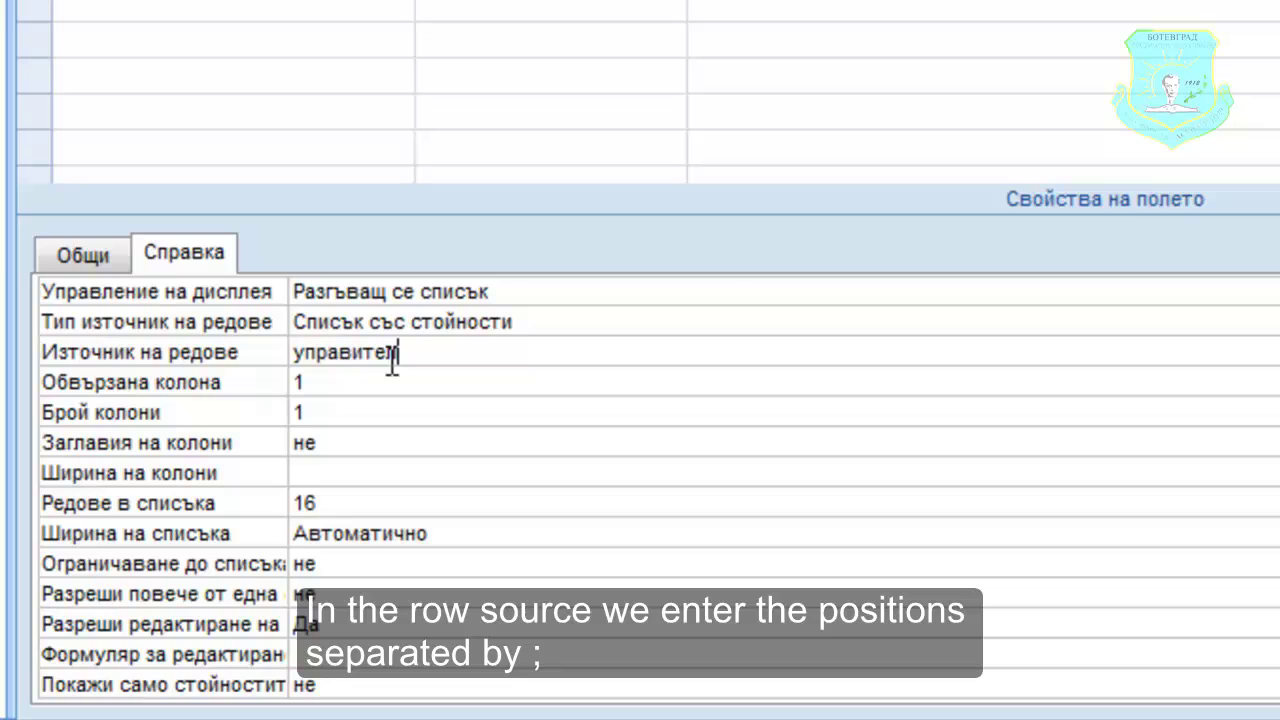
{"action": "type", "text": ";серви"}
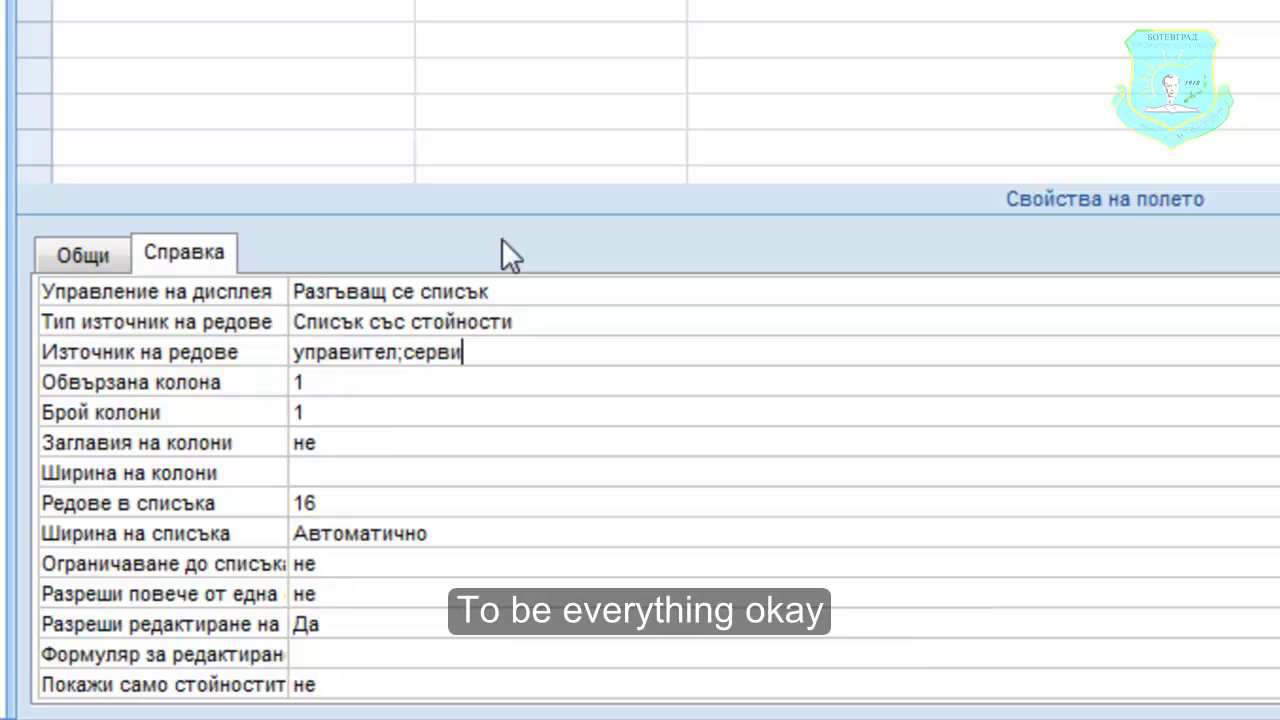
{"action": "type", "text": "тьор"}
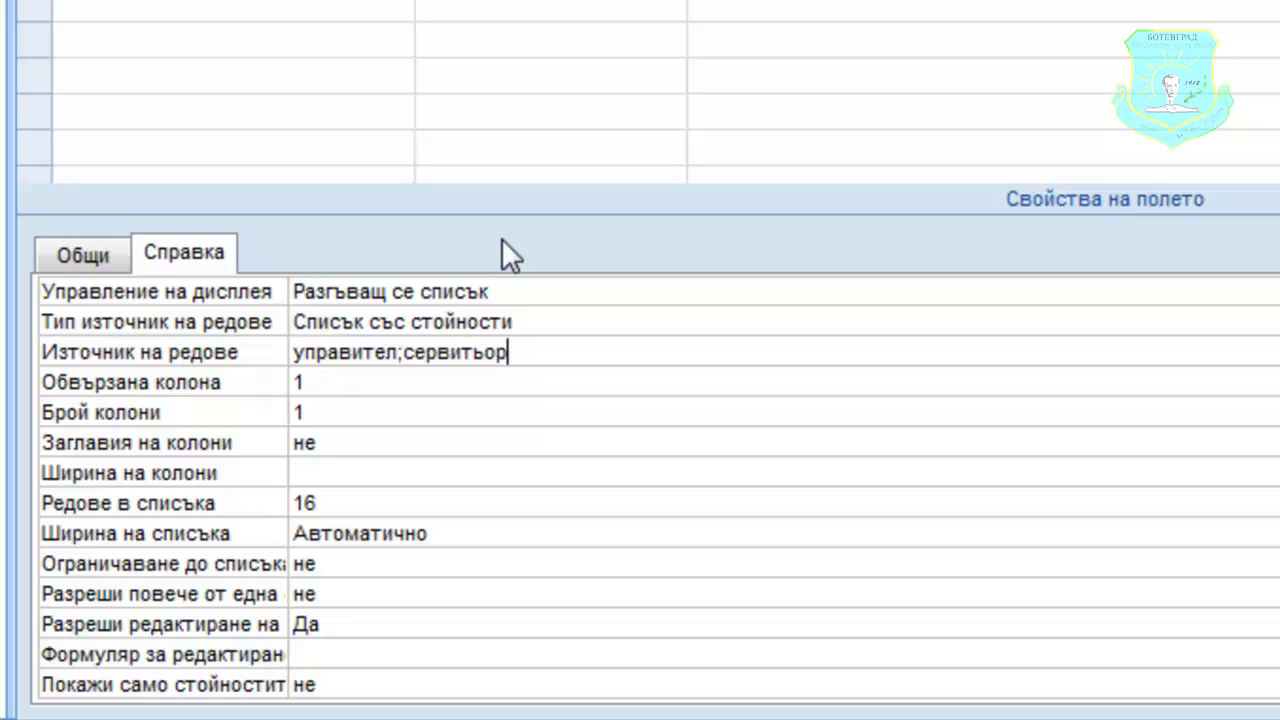
{"action": "type", "text": ";барман"}
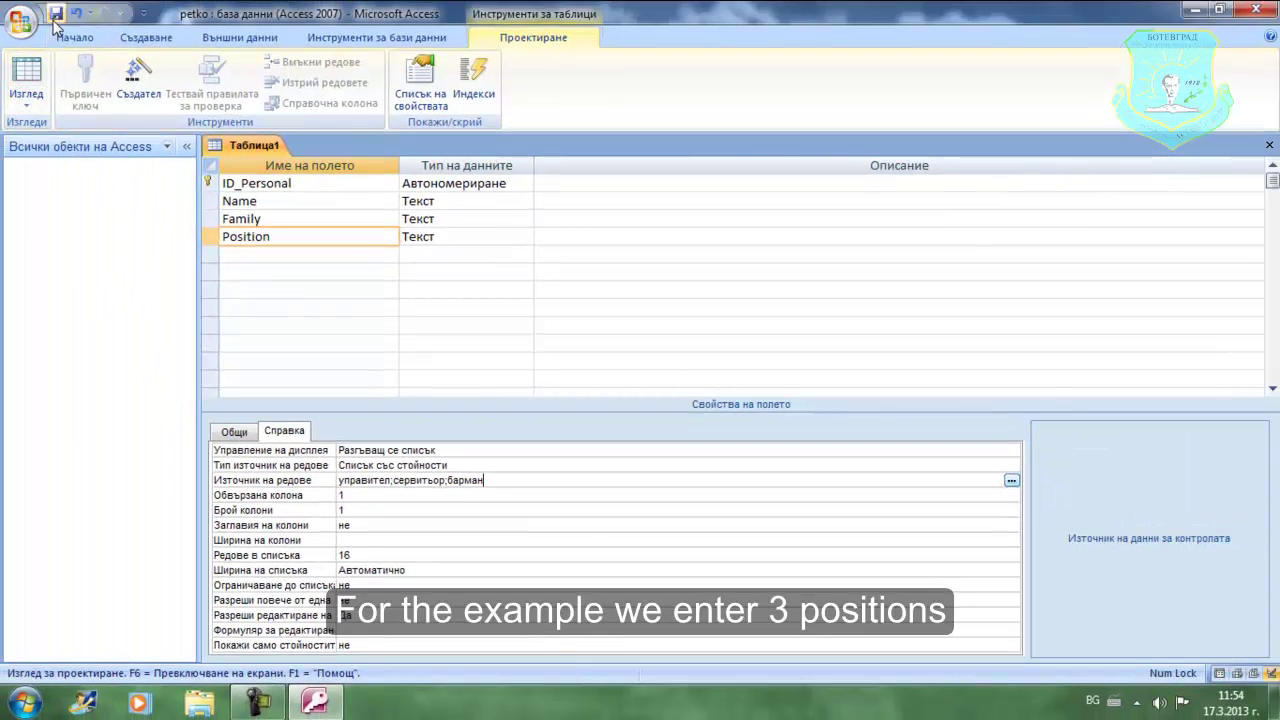
- Save the table as Personal instead of Таблица1 and close its design view
{"action": "left_click", "coordinate": [55, 16]}
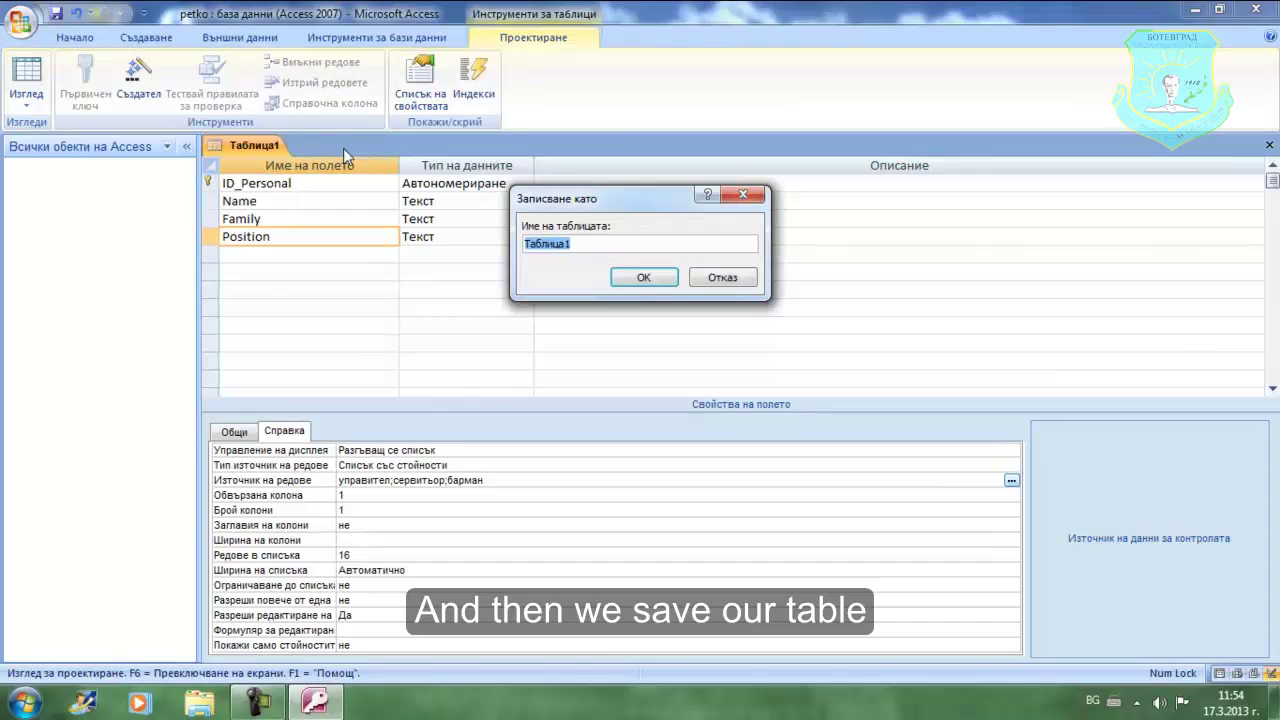
{"action": "key", "text": "BackSpace"}
{"action": "key", "text": "alt+shift"}
{"action": "key", "text": "Caps_Lock"}
{"action": "type", "text": "P"}
{"action": "key", "text": "Caps_Lock"}
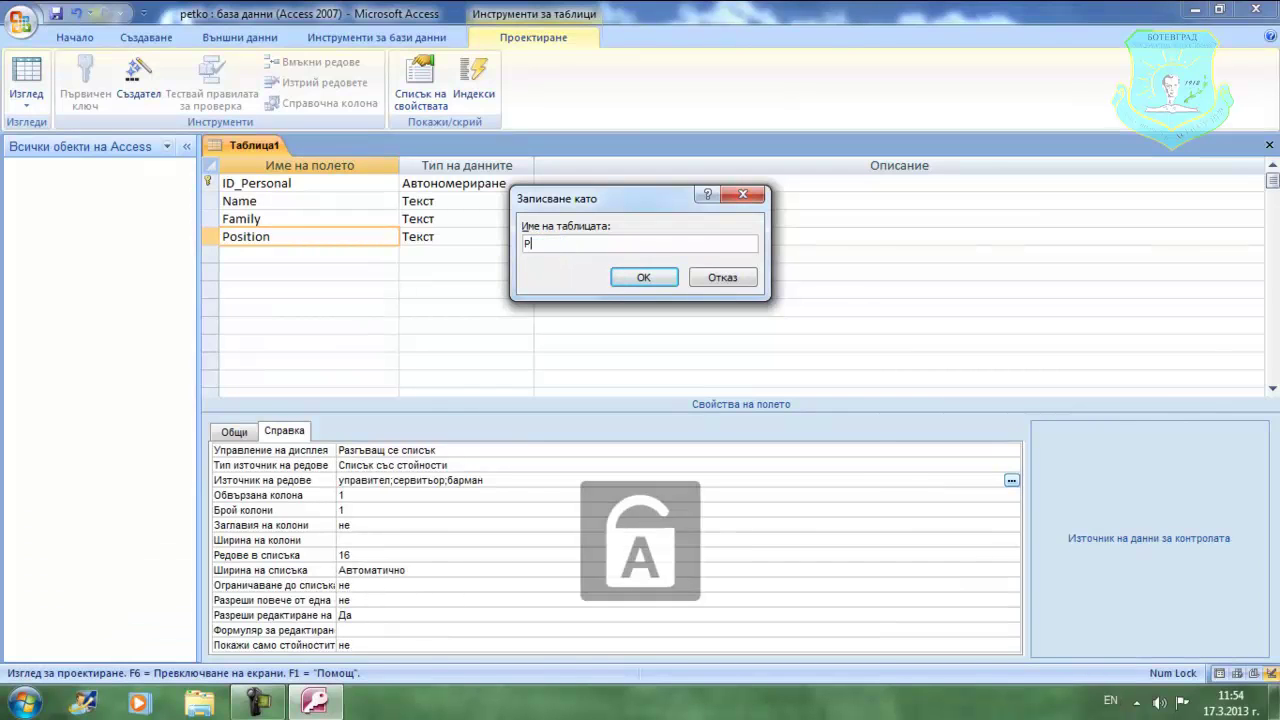
{"action": "type", "text": "ersonal"}
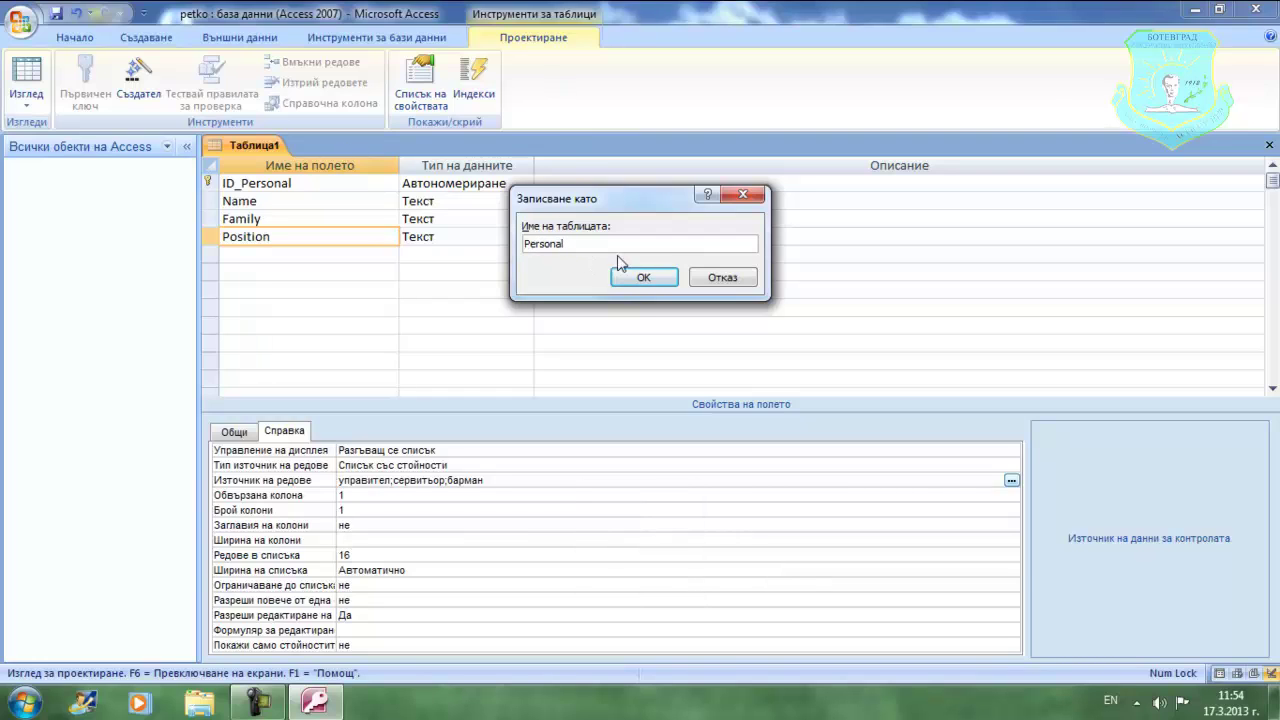
{"action": "left_click", "coordinate": [645, 279]}
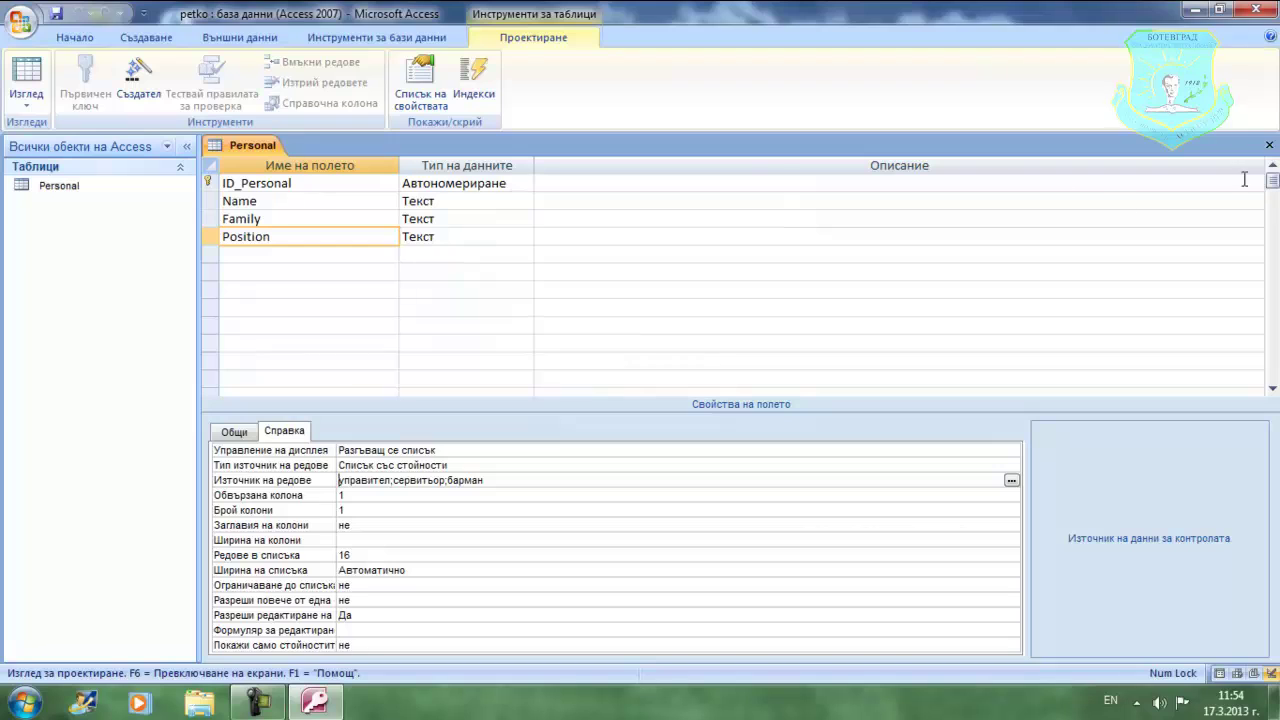
{"action": "left_click", "coordinate": [1270, 146]}
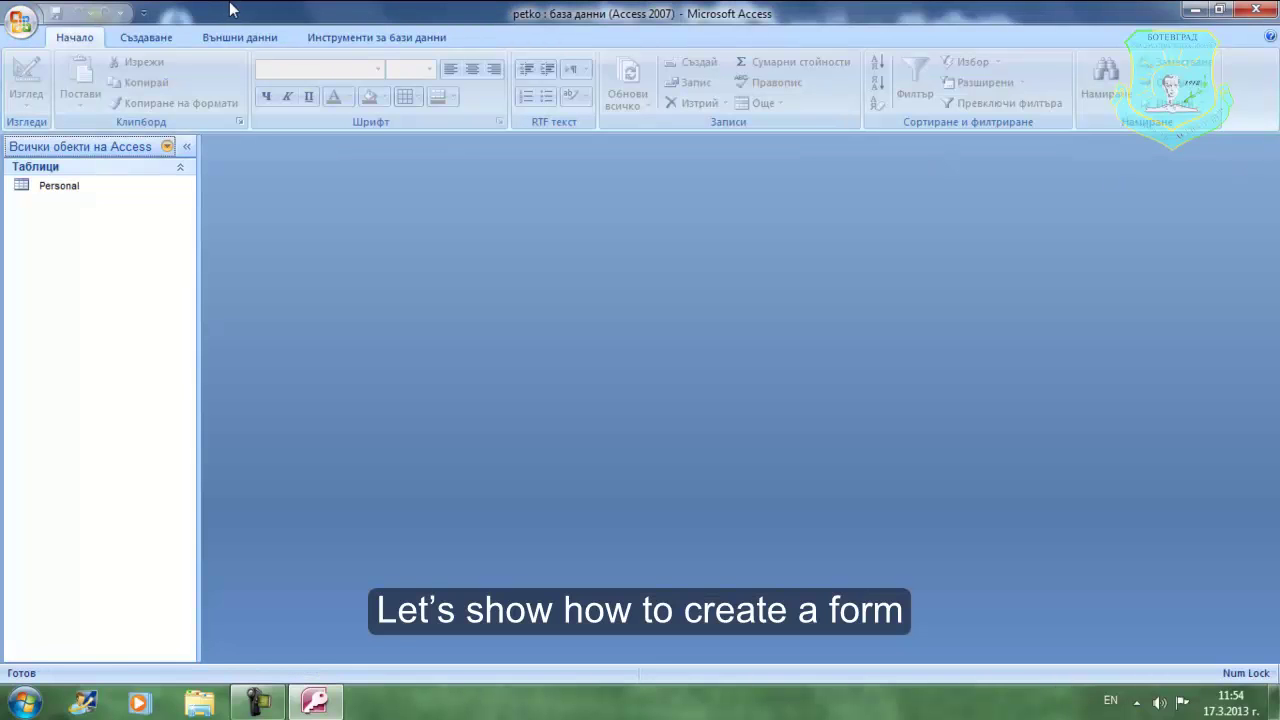
- Start the Form Wizard and add all Personal table fields to the form
{"action": "left_click", "coordinate": [153, 44]}
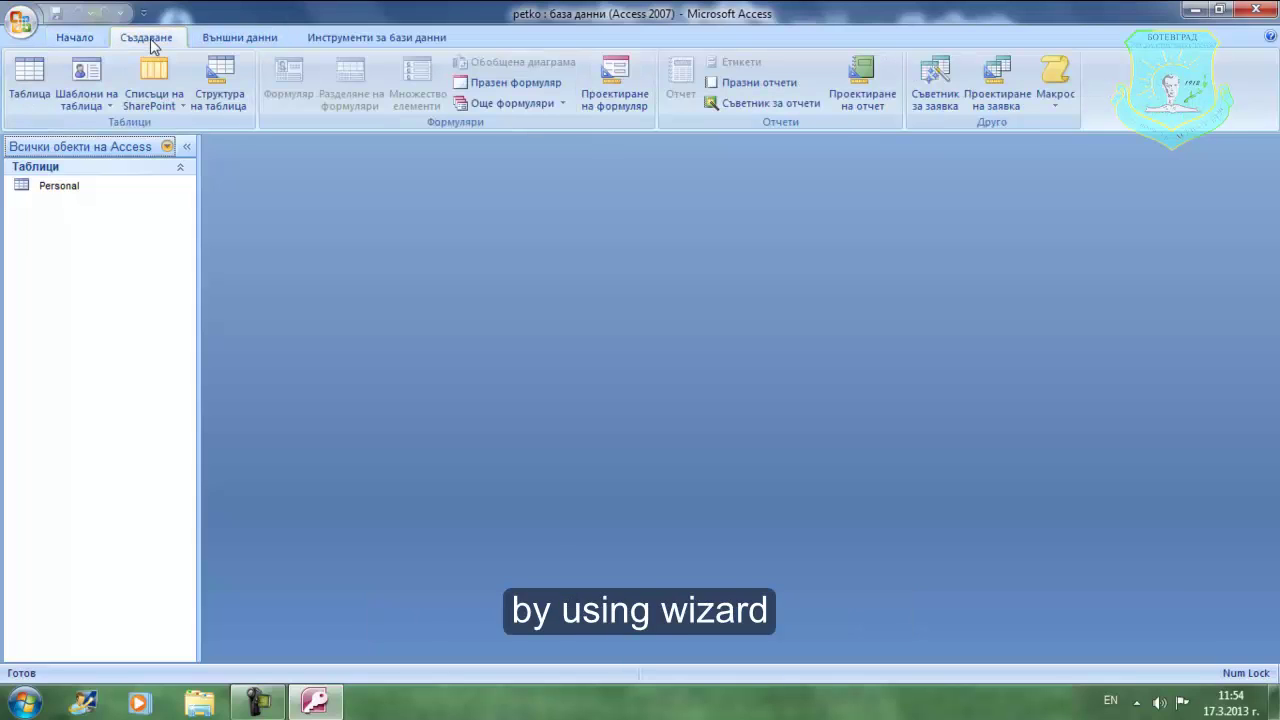
{"action": "left_click", "coordinate": [553, 106]}
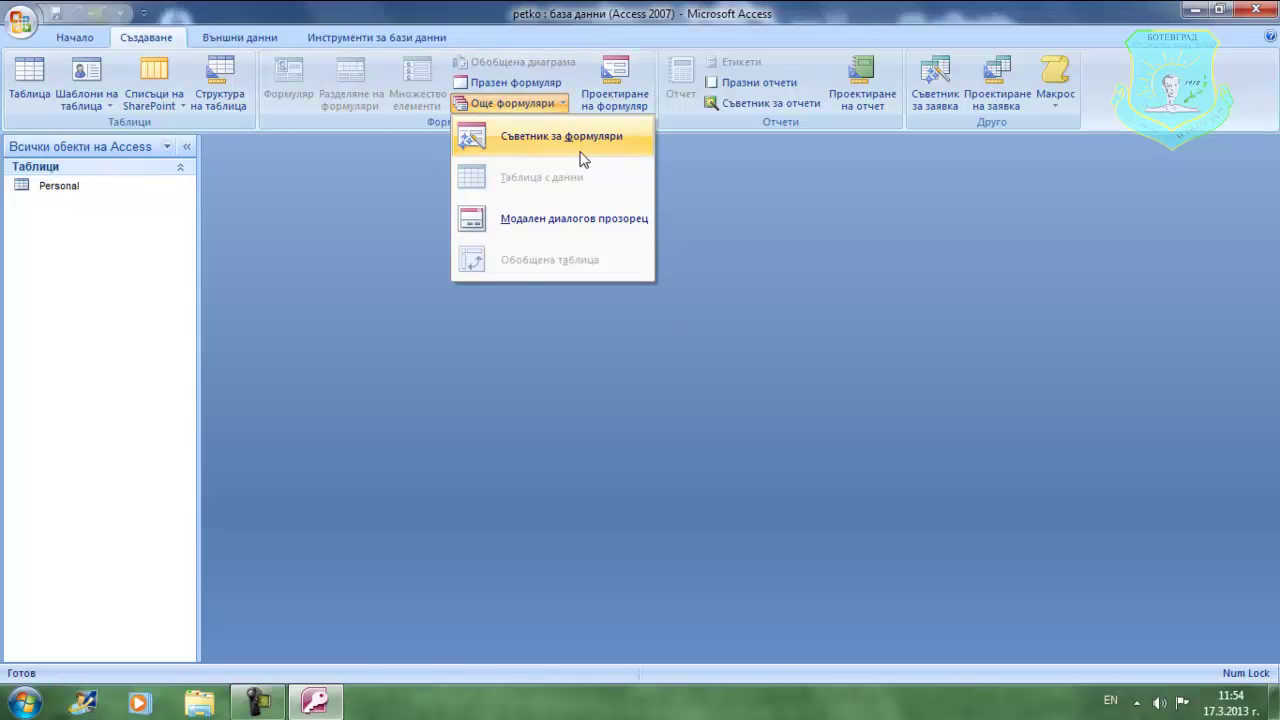
{"action": "left_click", "coordinate": [583, 160]}
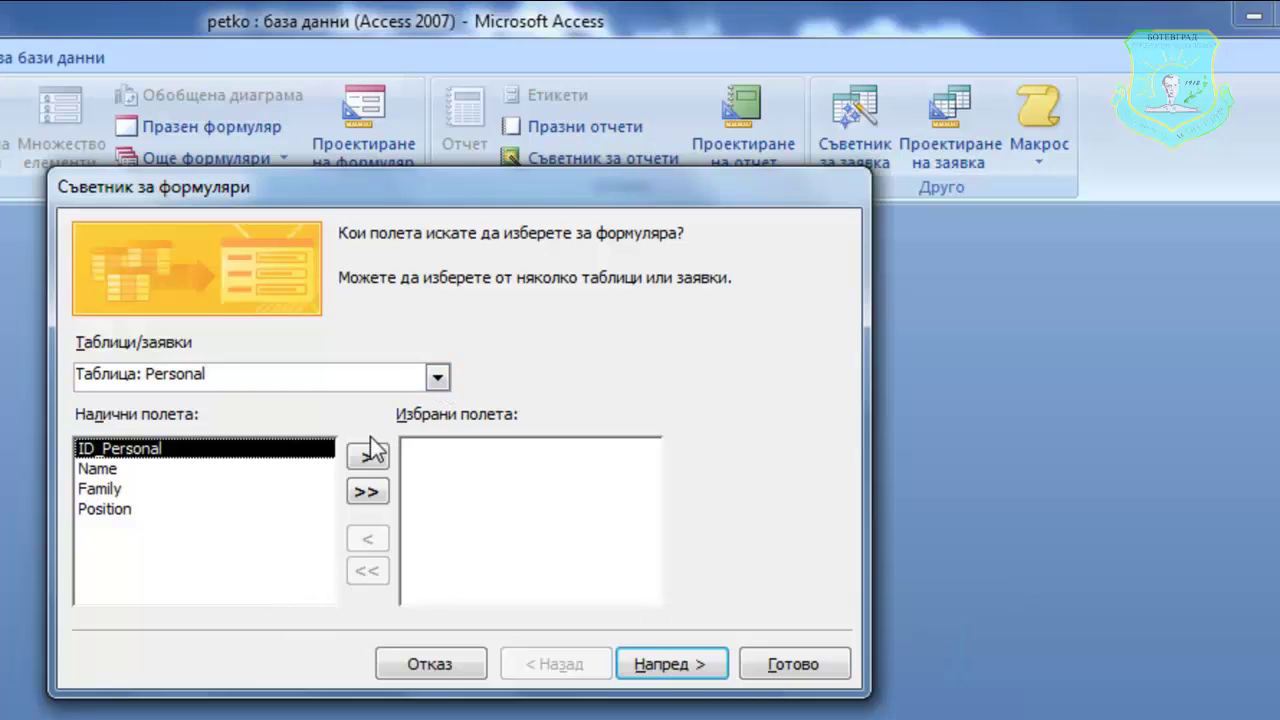
{"action": "left_click", "coordinate": [367, 495]}
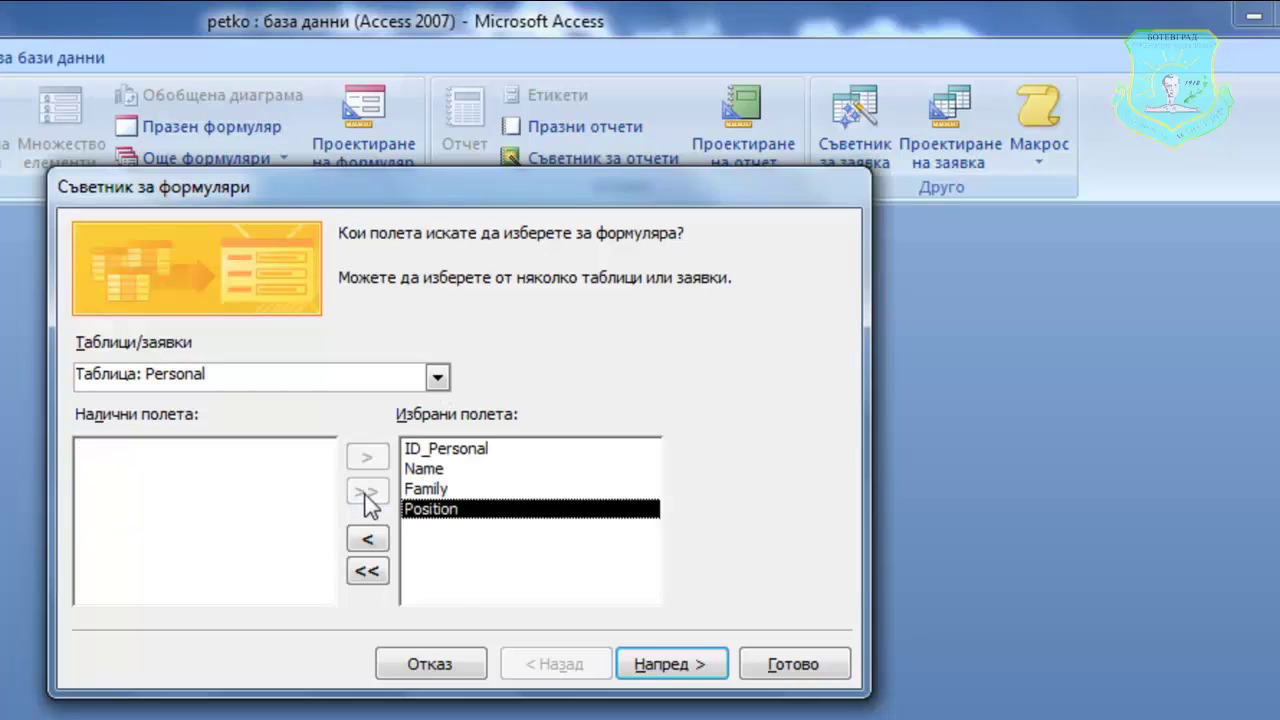
{"action": "left_click", "coordinate": [671, 664]}
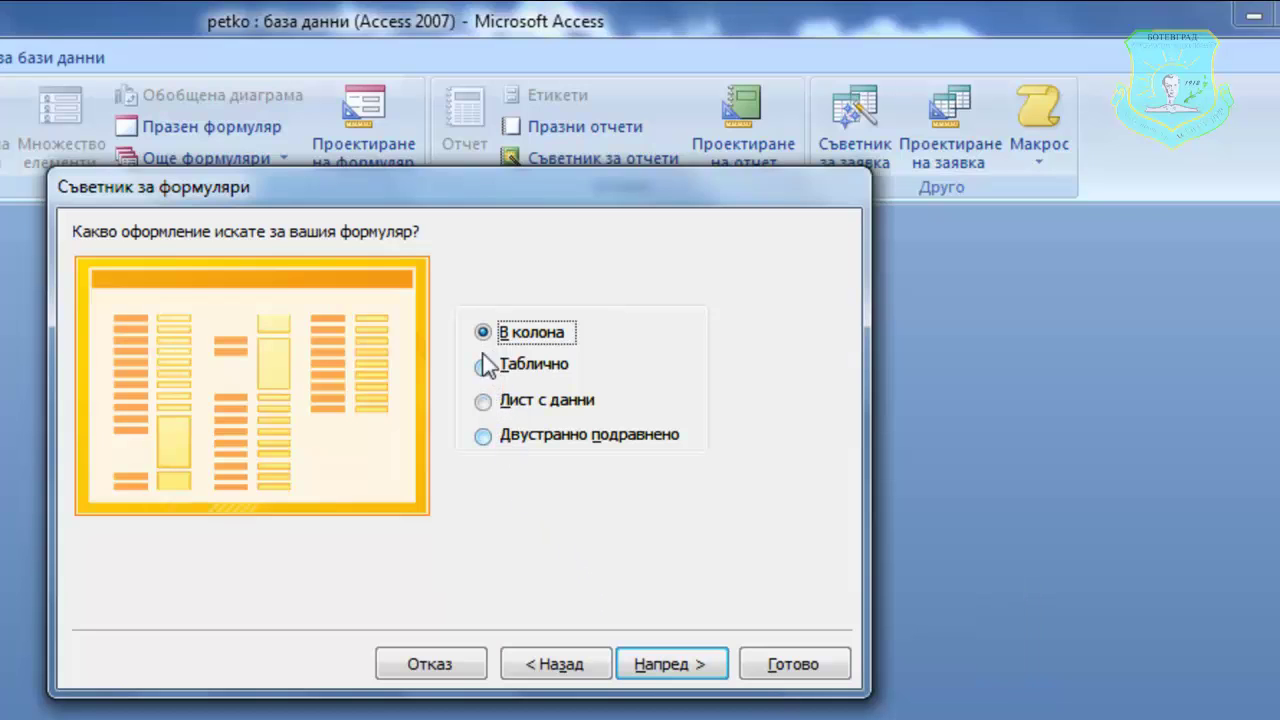
- Choose the columnar (В колона) layout and Модул style, then finish the wizard
{"action": "left_click", "coordinate": [483, 401]}
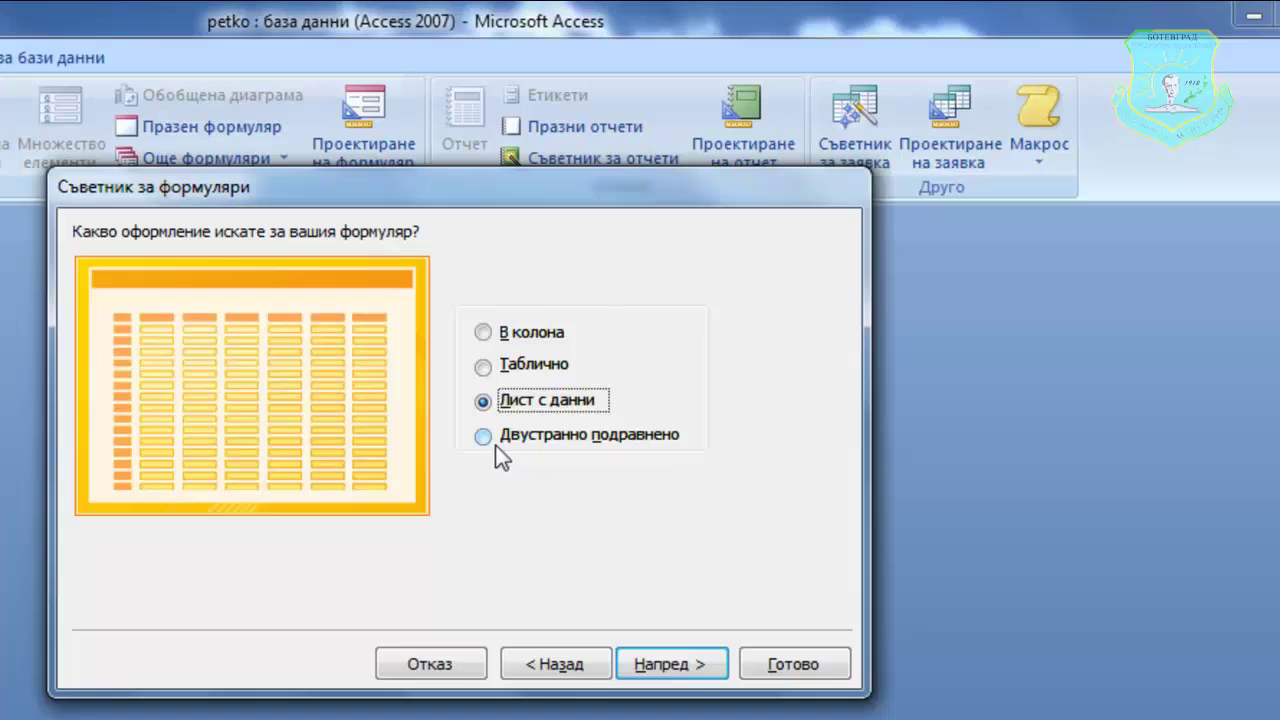
{"action": "left_click", "coordinate": [498, 436]}
{"action": "left_click", "coordinate": [501, 341]}
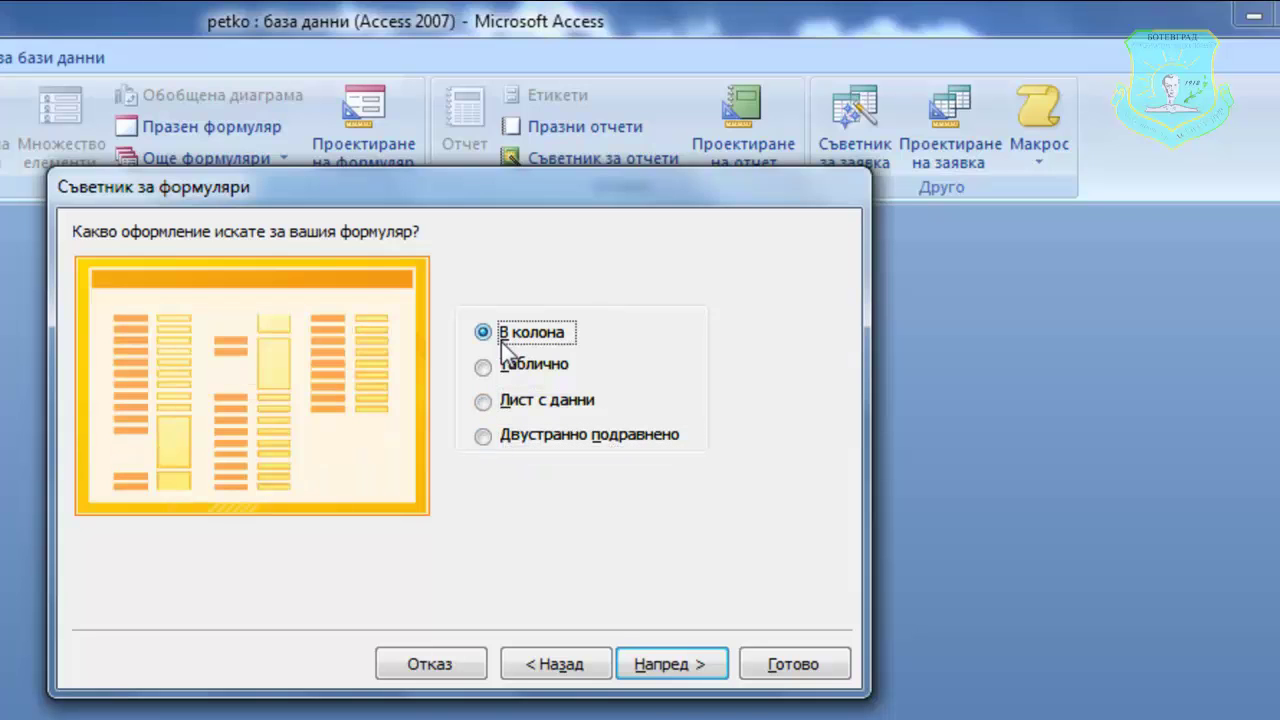
{"action": "left_click", "coordinate": [637, 664]}
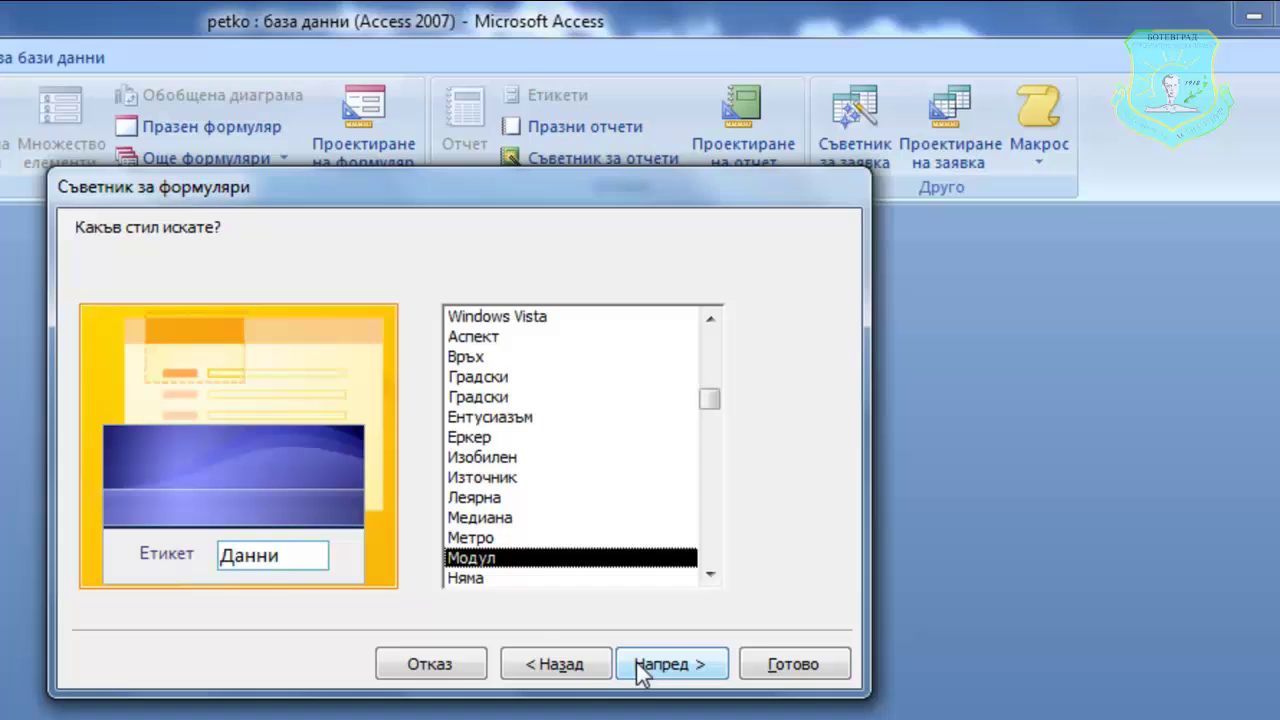
{"action": "left_click", "coordinate": [505, 540]}
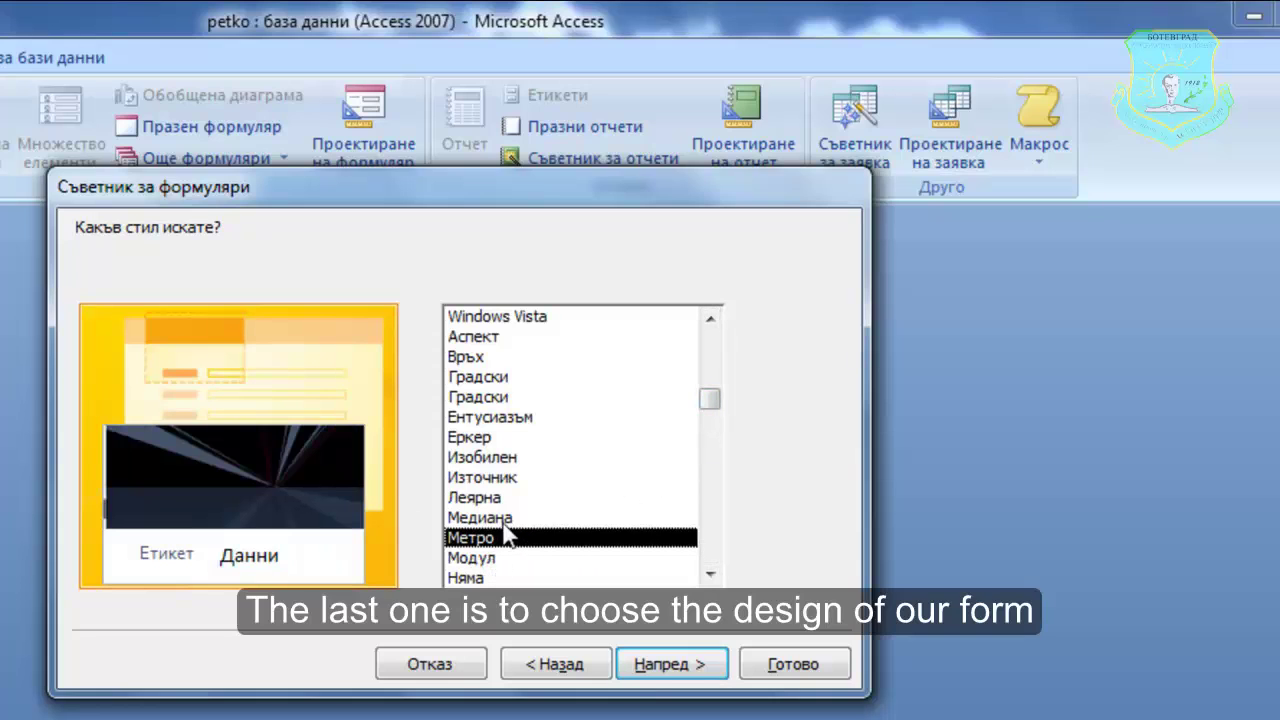
{"action": "left_click", "coordinate": [502, 519]}
{"action": "left_click", "coordinate": [510, 478]}
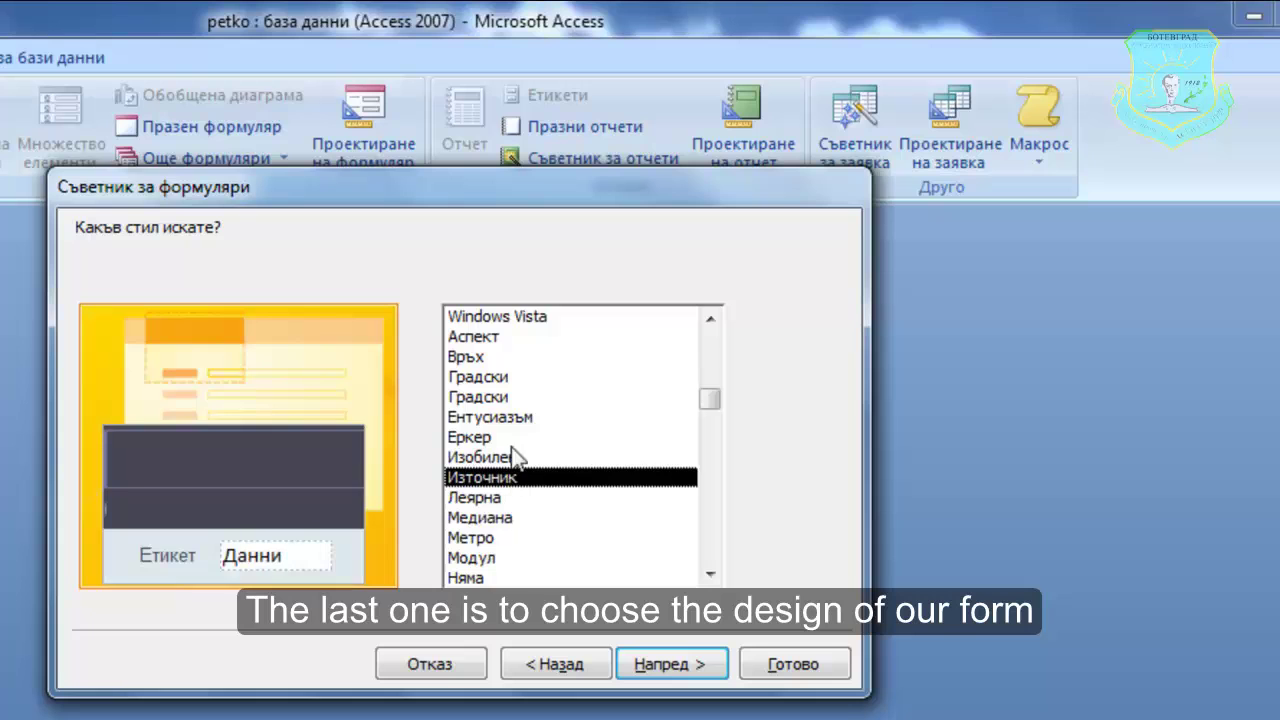
{"action": "left_click", "coordinate": [482, 557]}
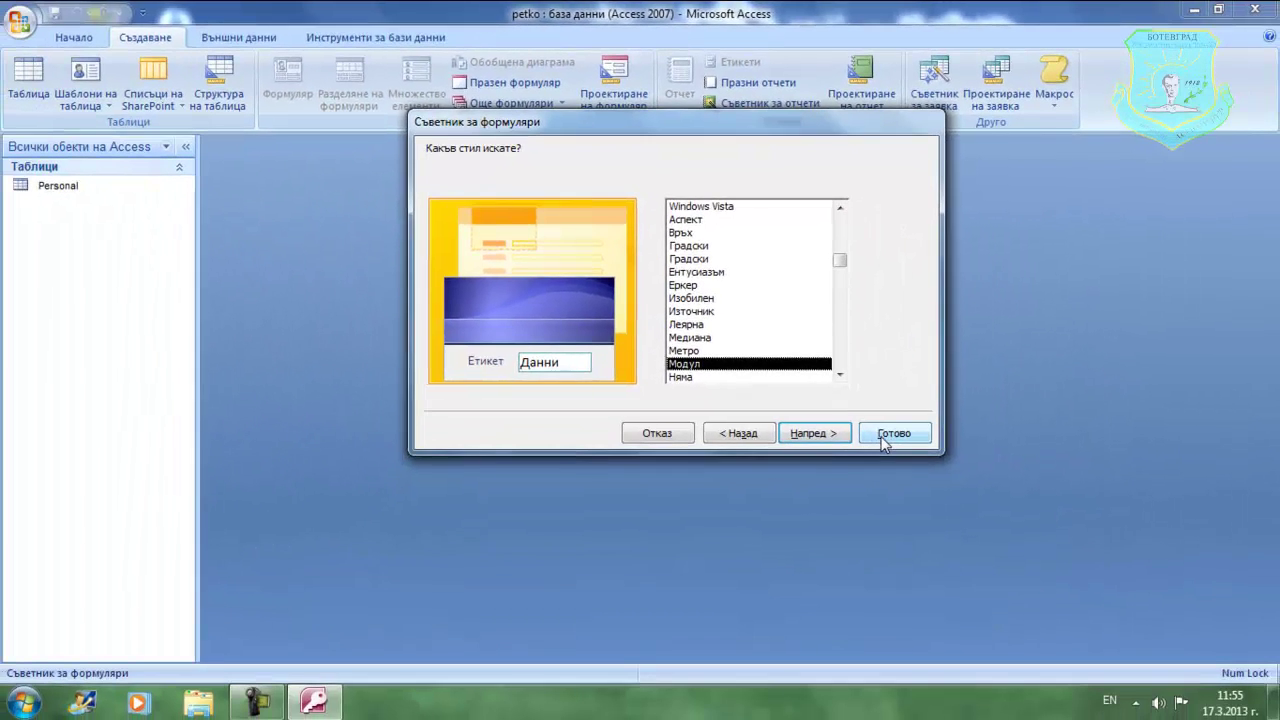
{"action": "left_click", "coordinate": [792, 664]}
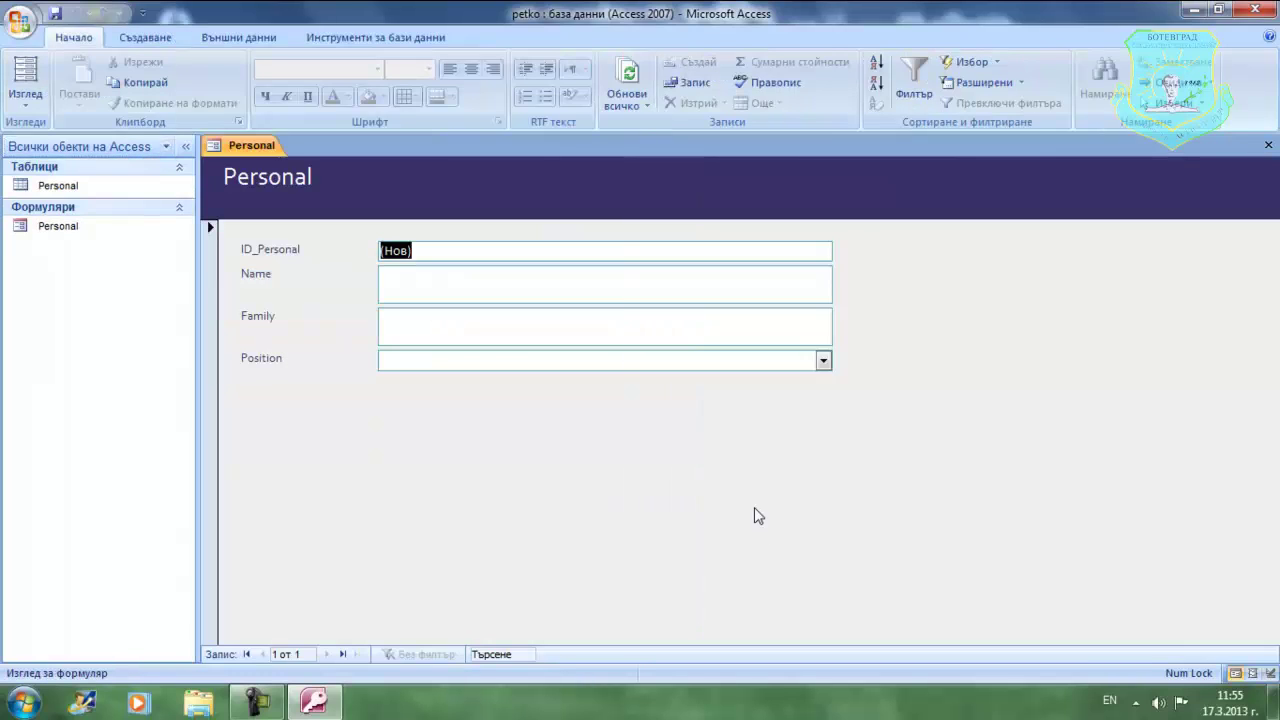
- Enter the first employee's first name and family name in the Name and Family fields
{"action": "left_click", "coordinate": [429, 293]}
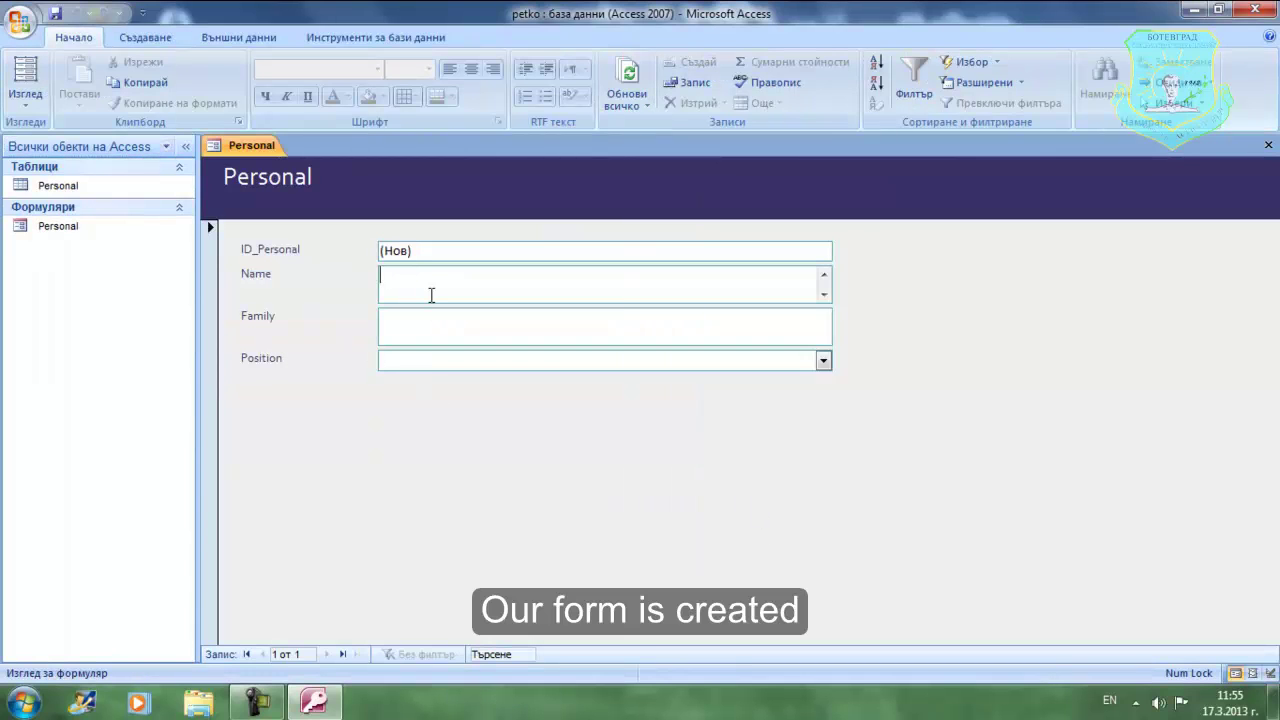
{"action": "key", "text": "Caps_Lock"}
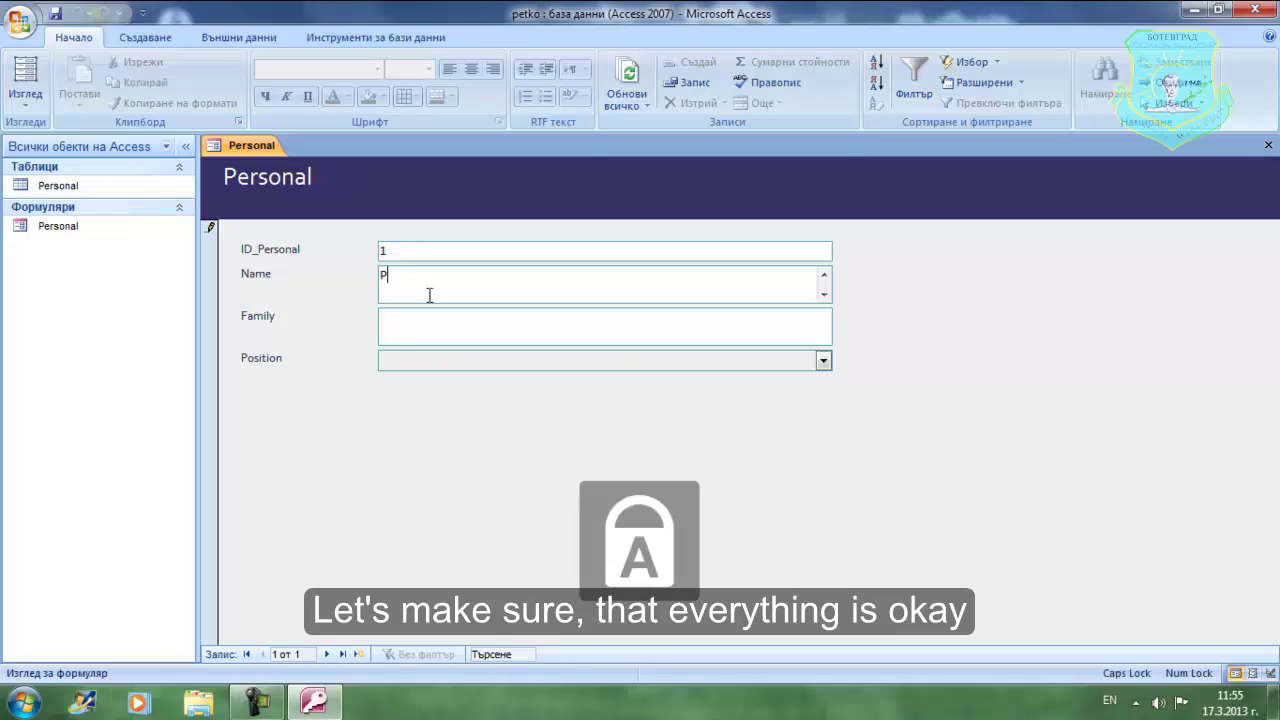
{"action": "key", "text": "Caps_Lock"}
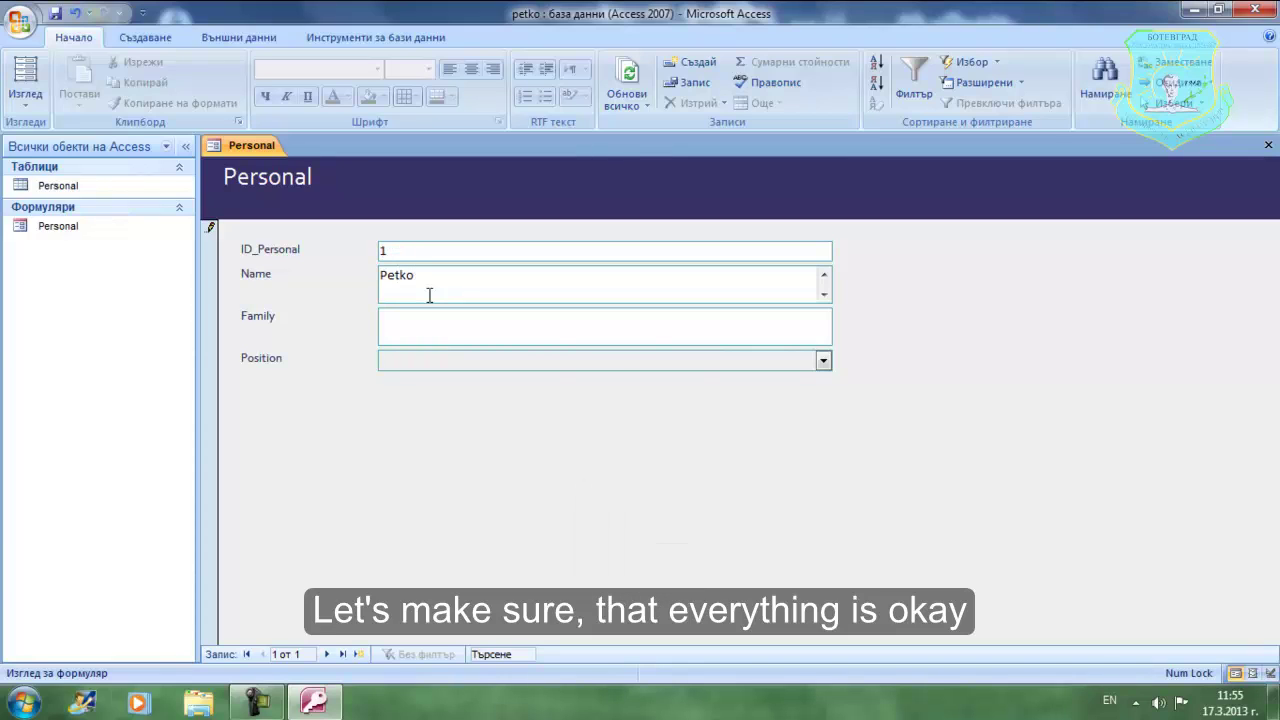
{"action": "left_click", "coordinate": [432, 319]}
{"action": "key", "text": "Caps_Lock"}
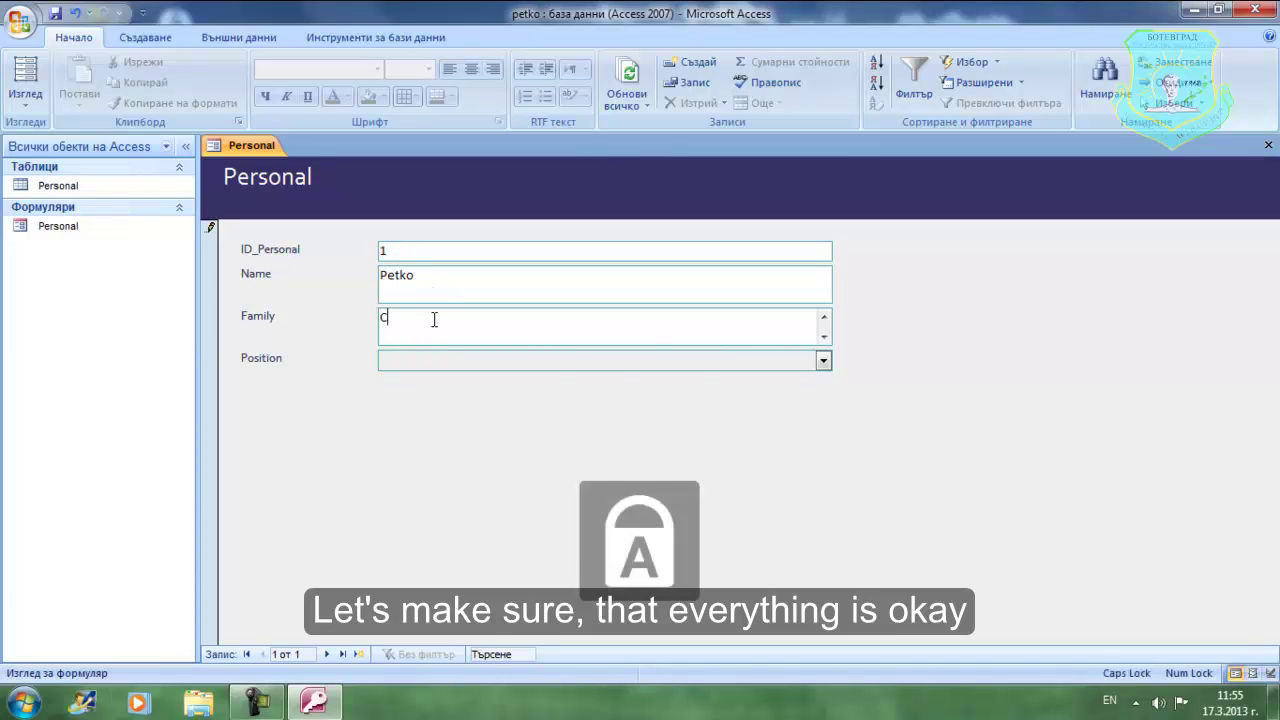
{"action": "key", "text": "Caps_Lock"}
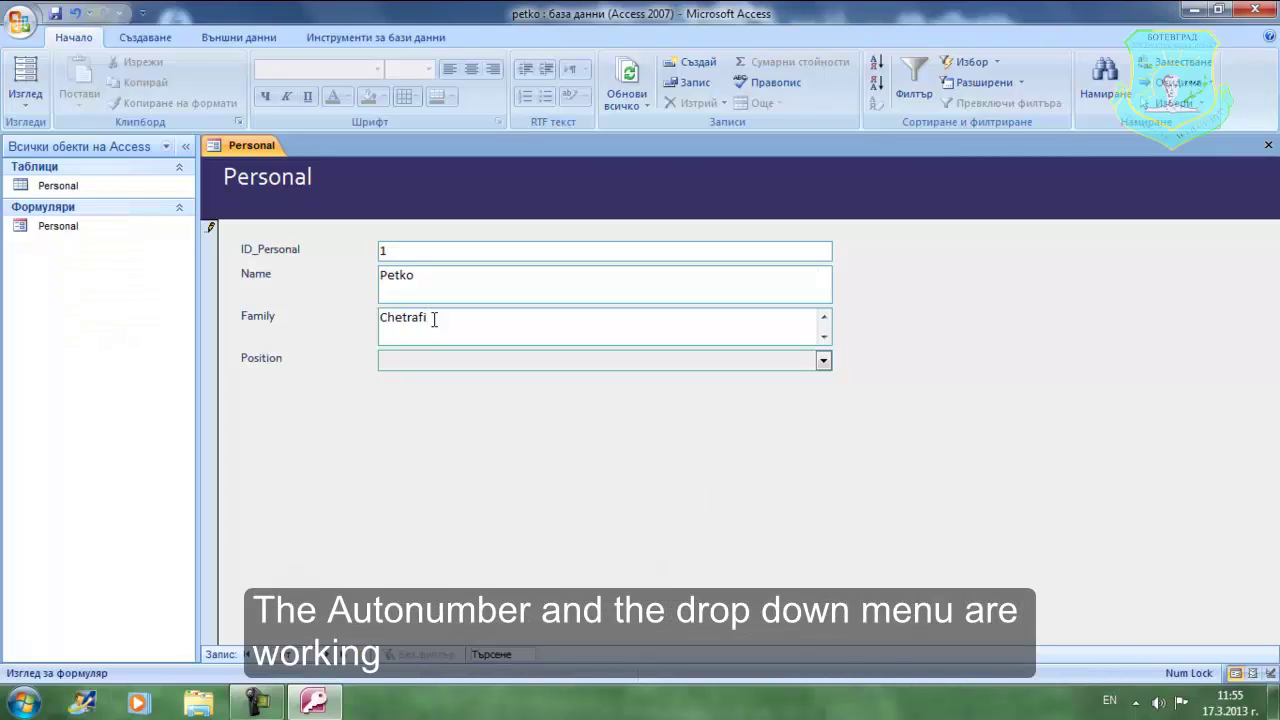
- Set the first record's Position to управител from the drop-down
{"action": "left_click", "coordinate": [435, 249]}
{"action": "left_click", "coordinate": [823, 362]}
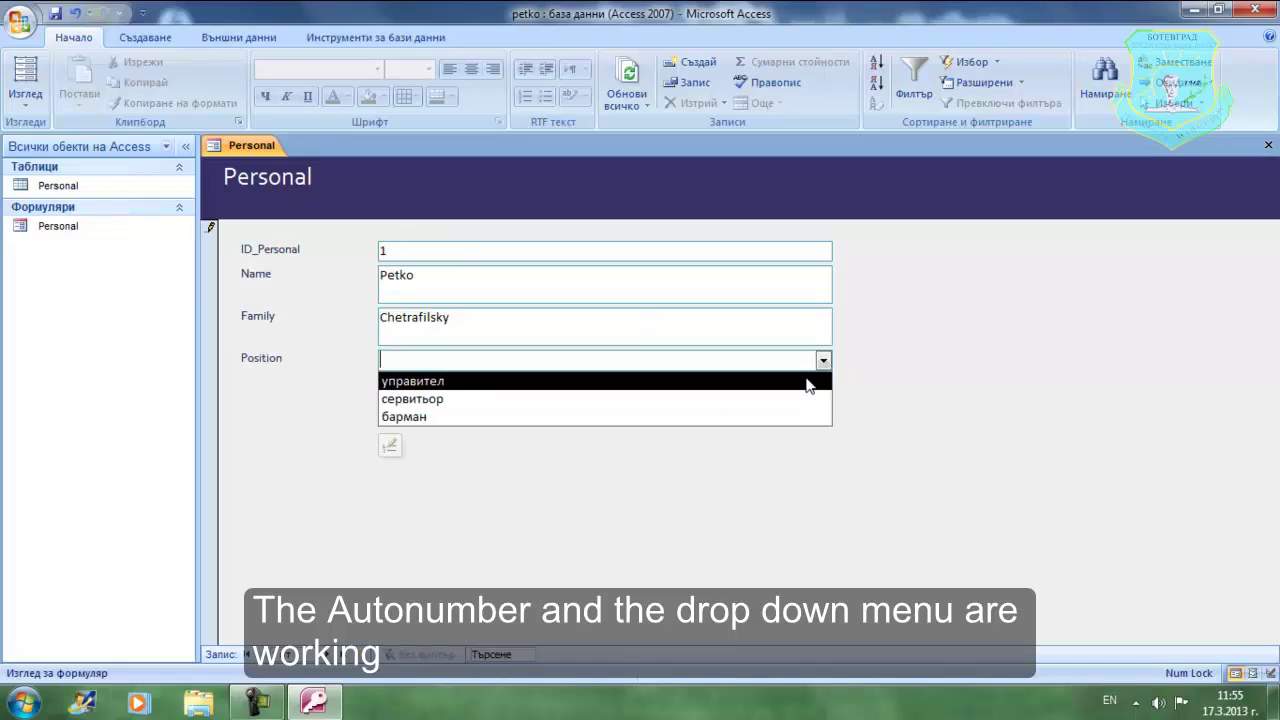
{"action": "left_click", "coordinate": [806, 388]}
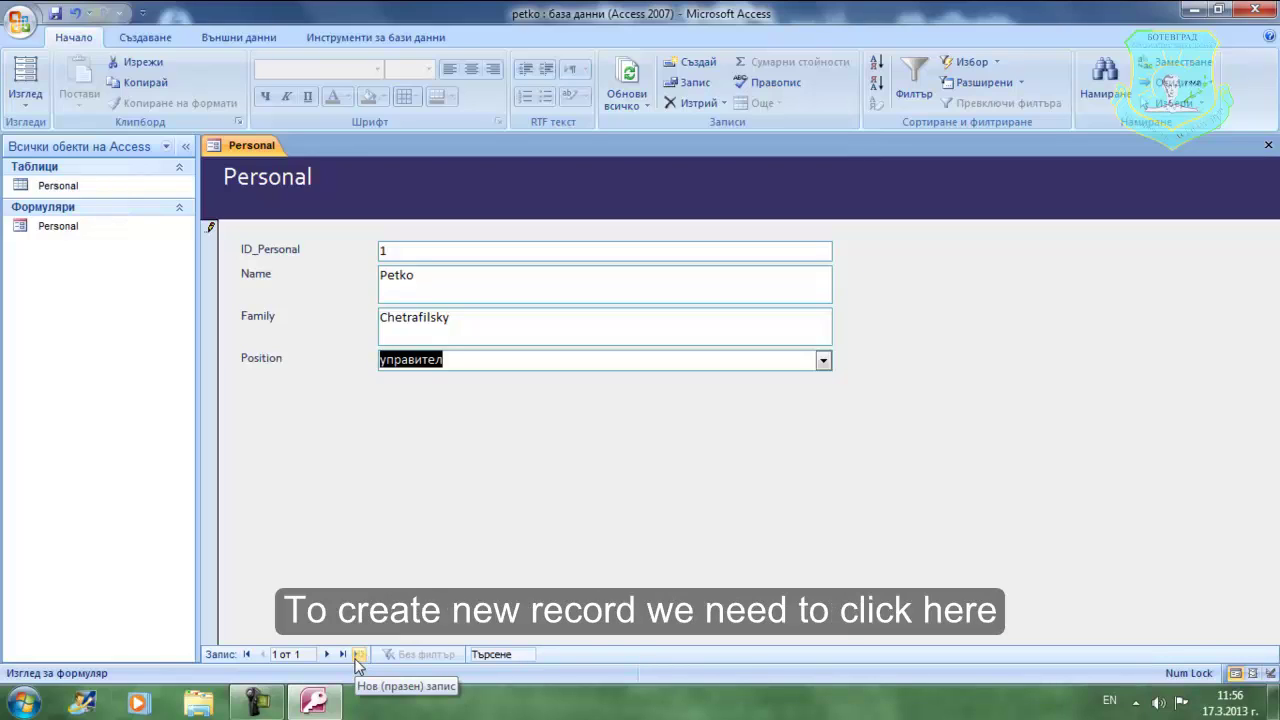
- Start a new record and enter the second employee's first and family name
{"action": "left_click", "coordinate": [357, 657]}
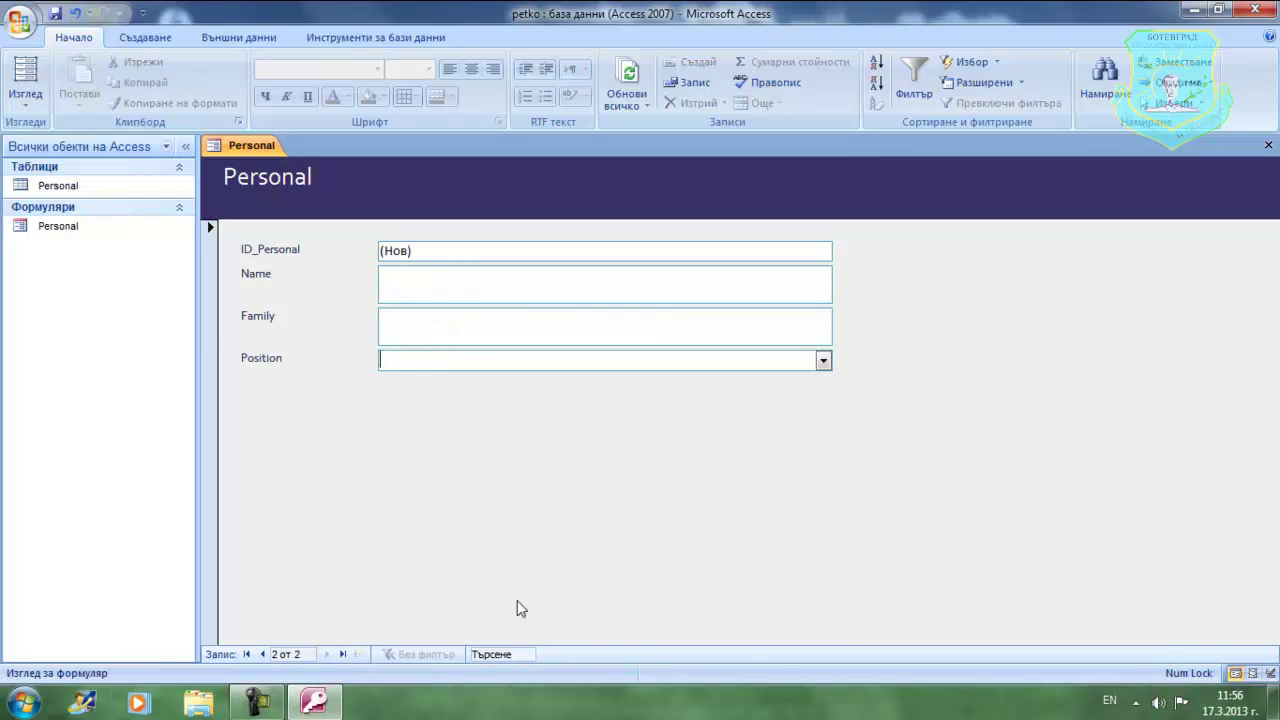
{"action": "left_click", "coordinate": [438, 286]}
{"action": "key", "text": "Caps_Lock"}
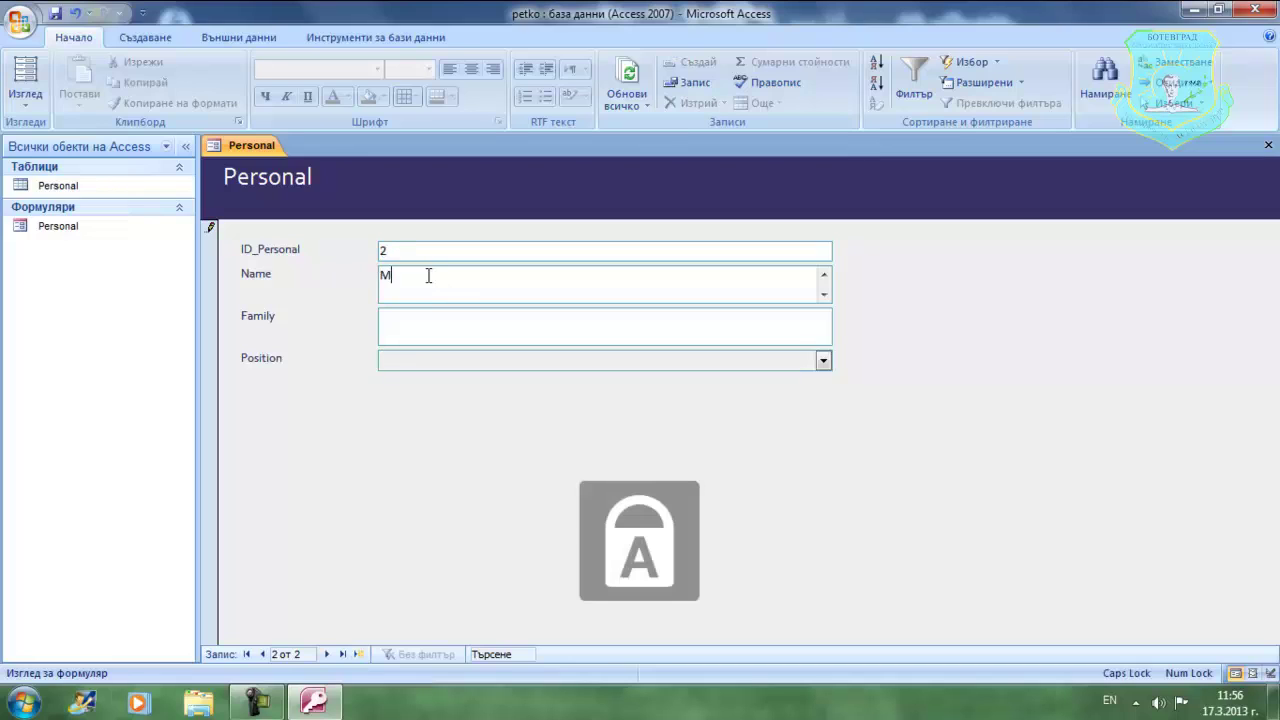
{"action": "key", "text": "Caps_Lock"}
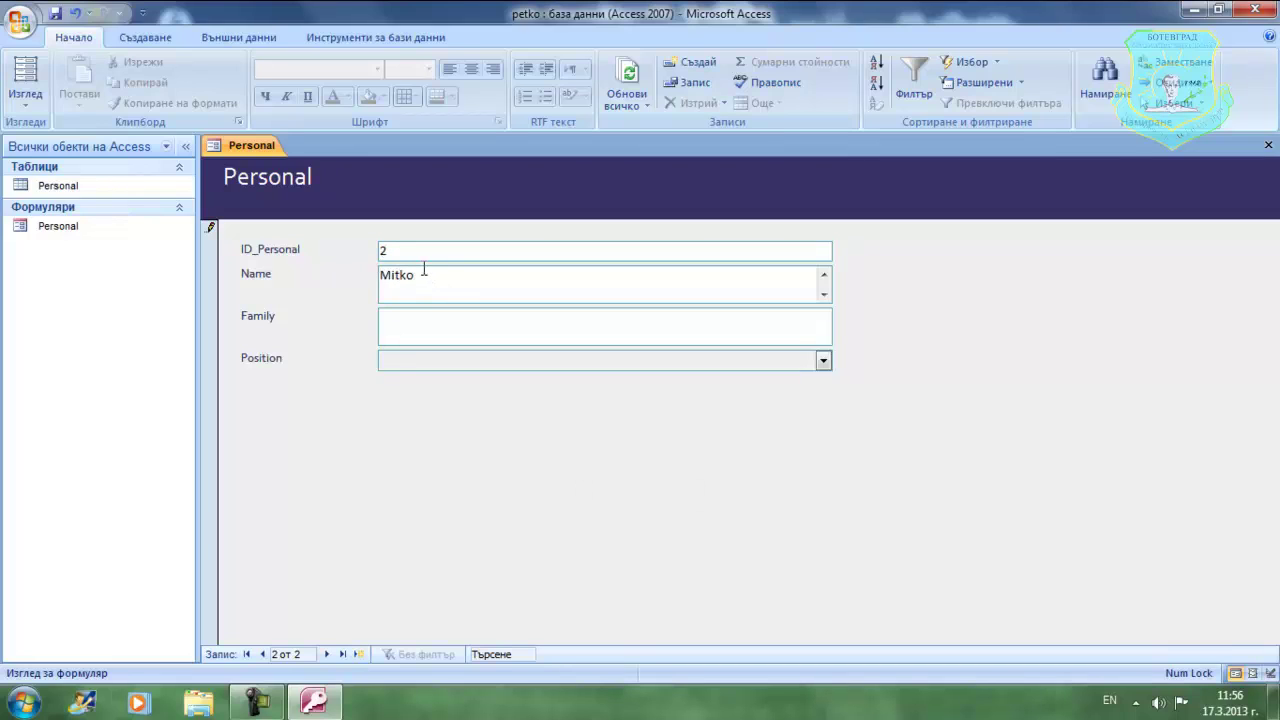
{"action": "left_click", "coordinate": [440, 327]}
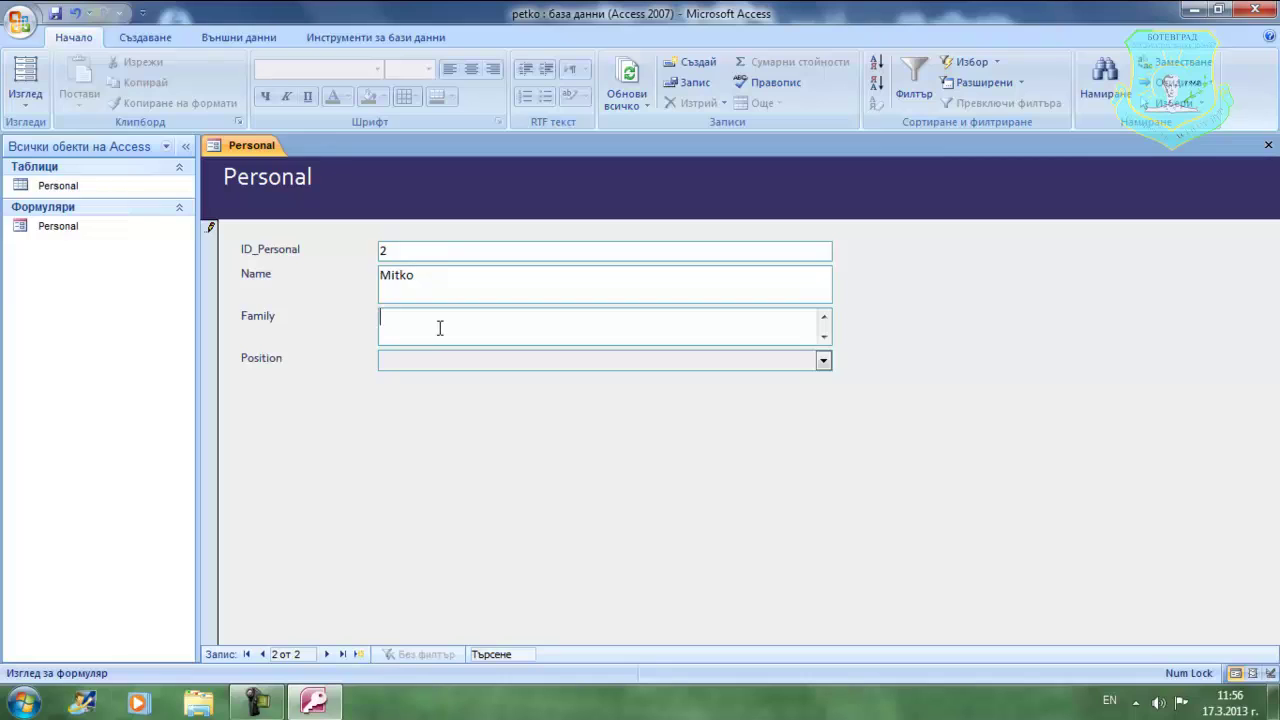
{"action": "key", "text": "Caps_Lock"}
{"action": "key", "text": "Caps_Lock"}
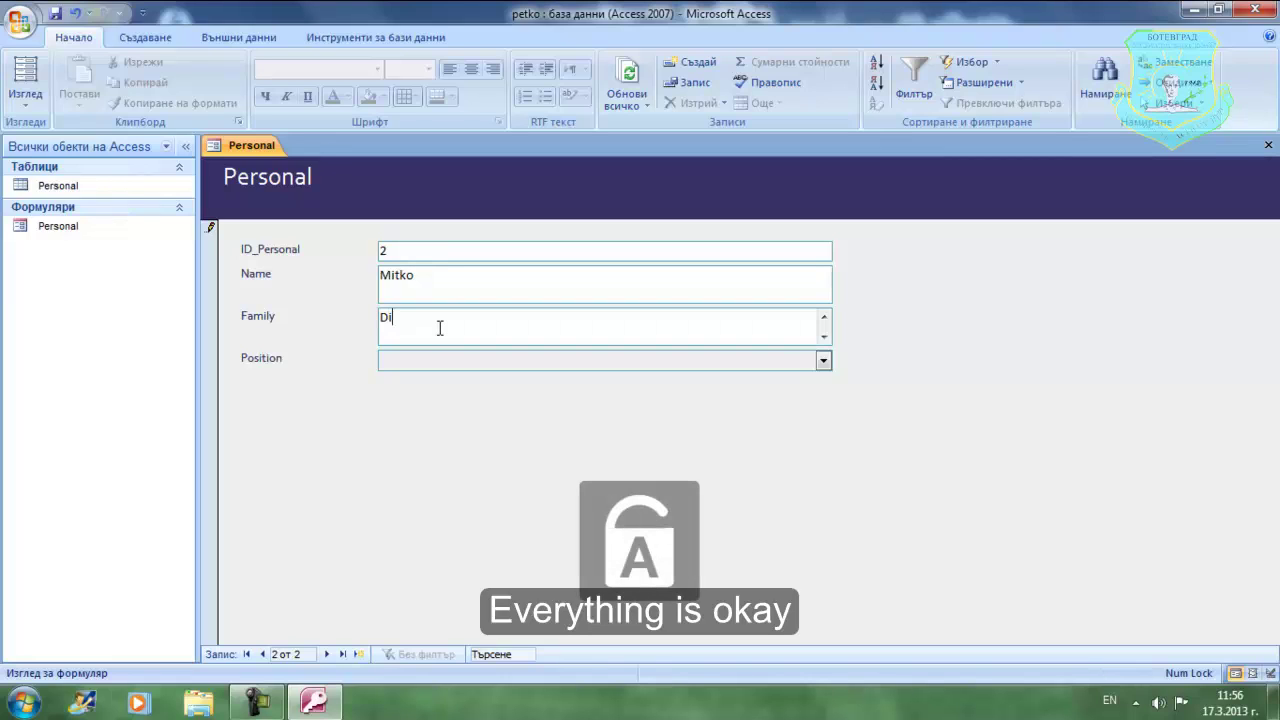
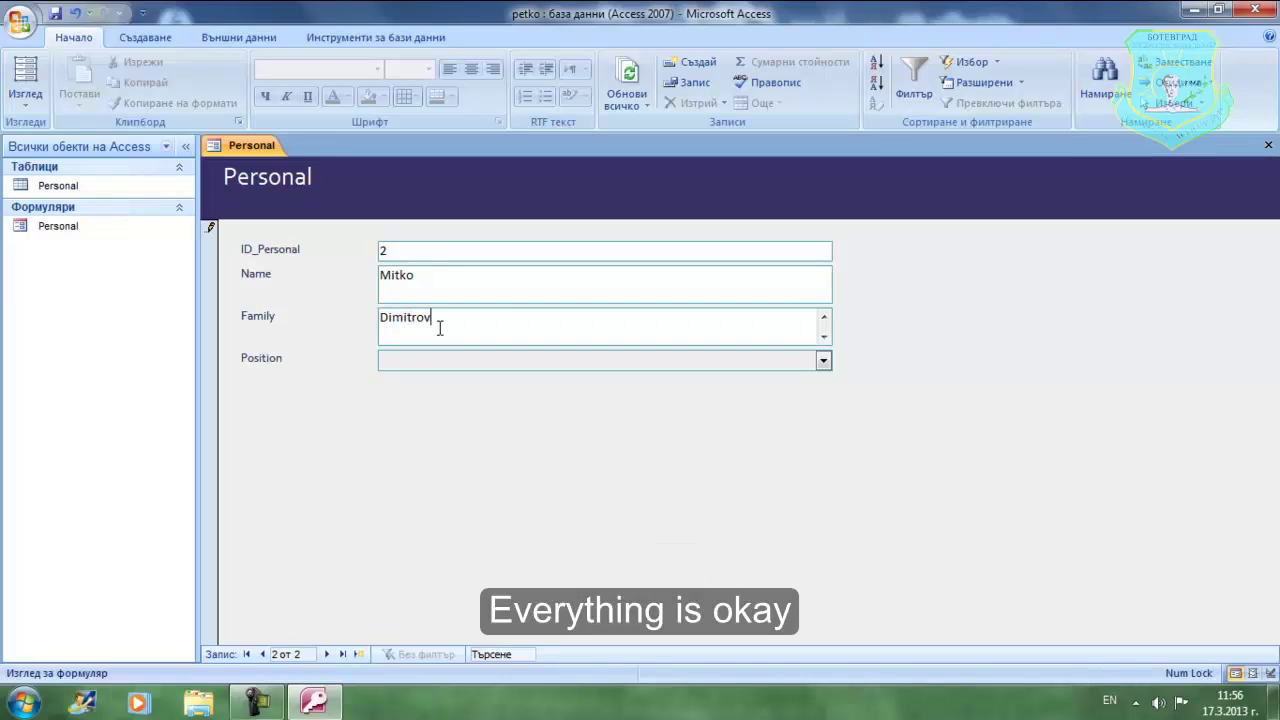
- Set Position to барман, save the record, and return to the previous record
{"action": "left_click", "coordinate": [823, 362]}
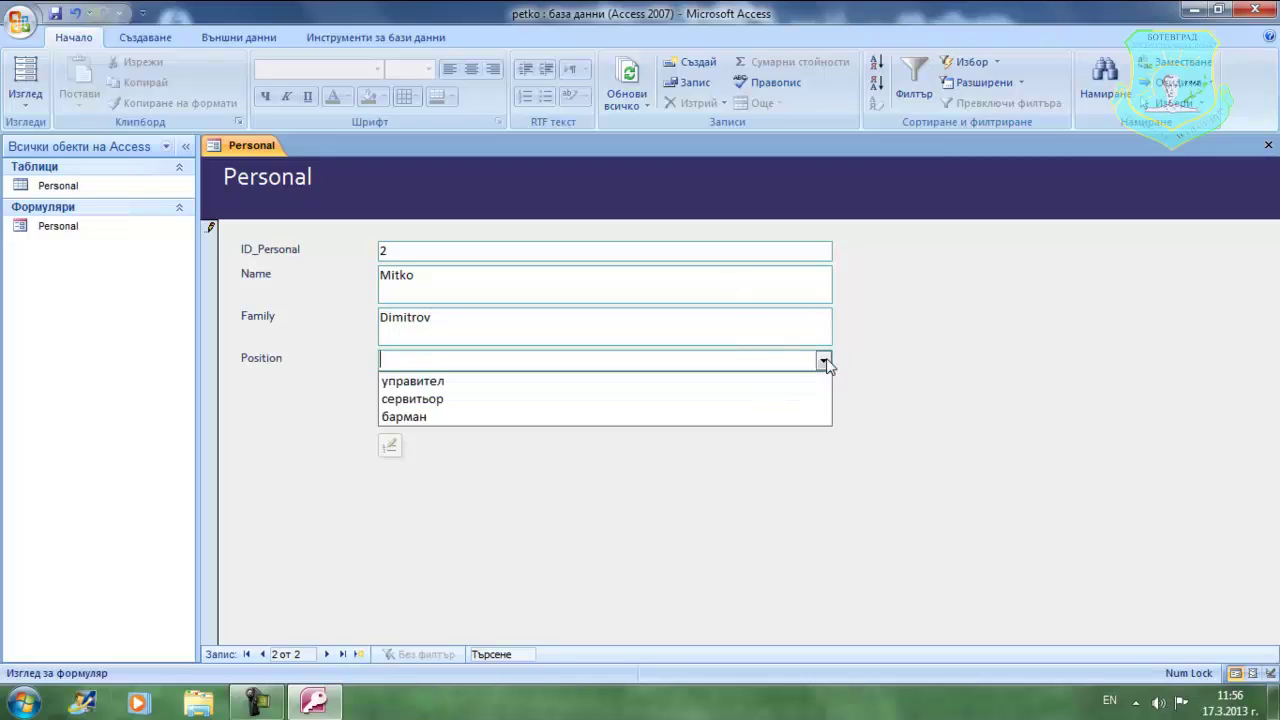
{"action": "left_click", "coordinate": [743, 417]}
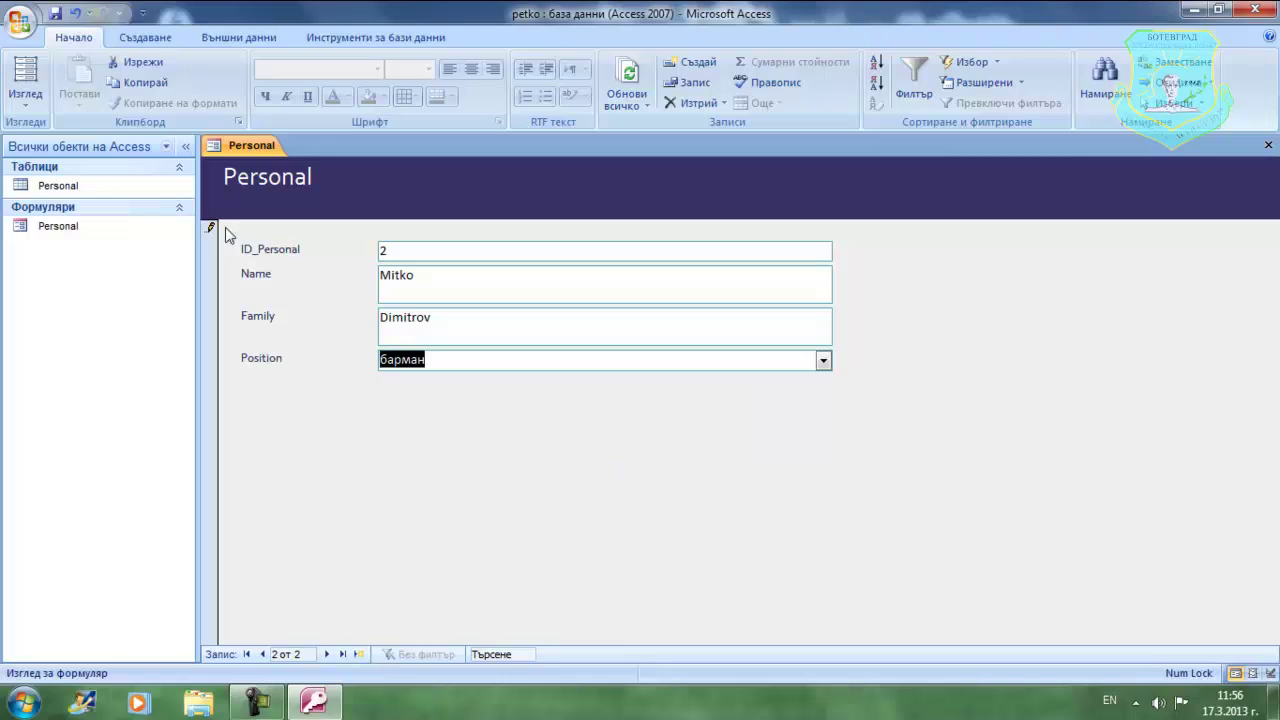
{"action": "left_click", "coordinate": [55, 14]}
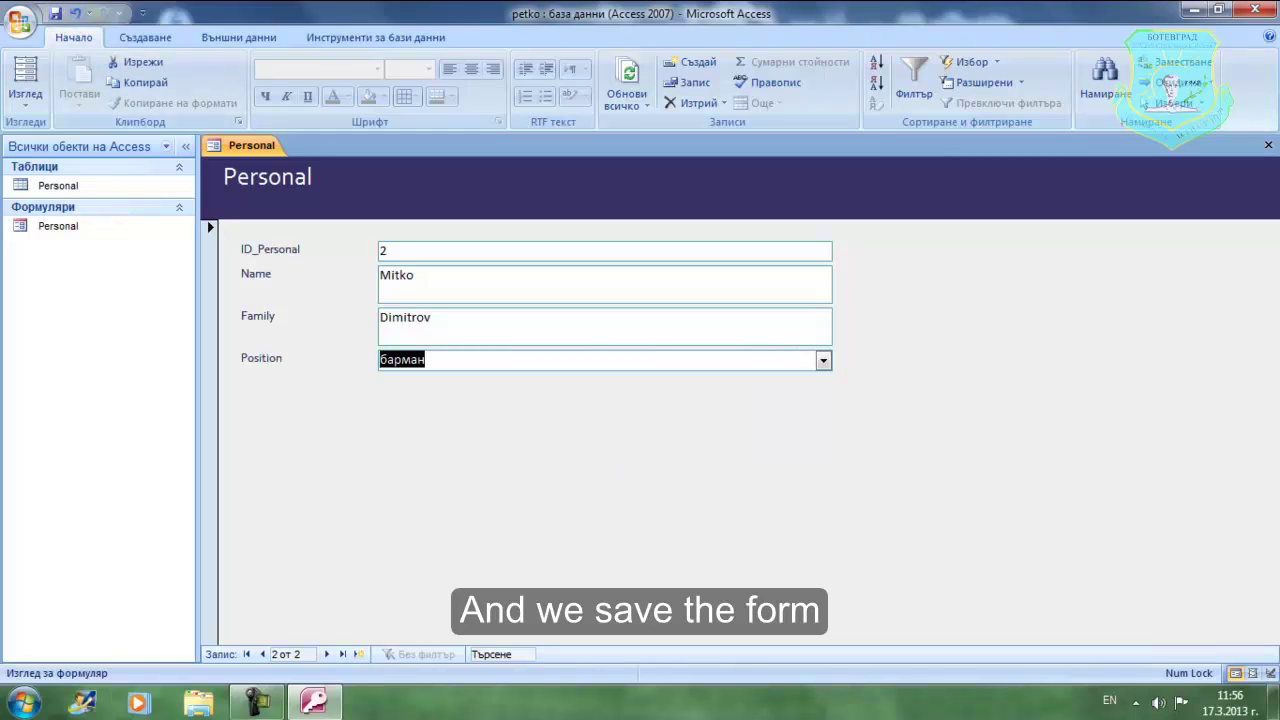
{"action": "left_click", "coordinate": [262, 654]}
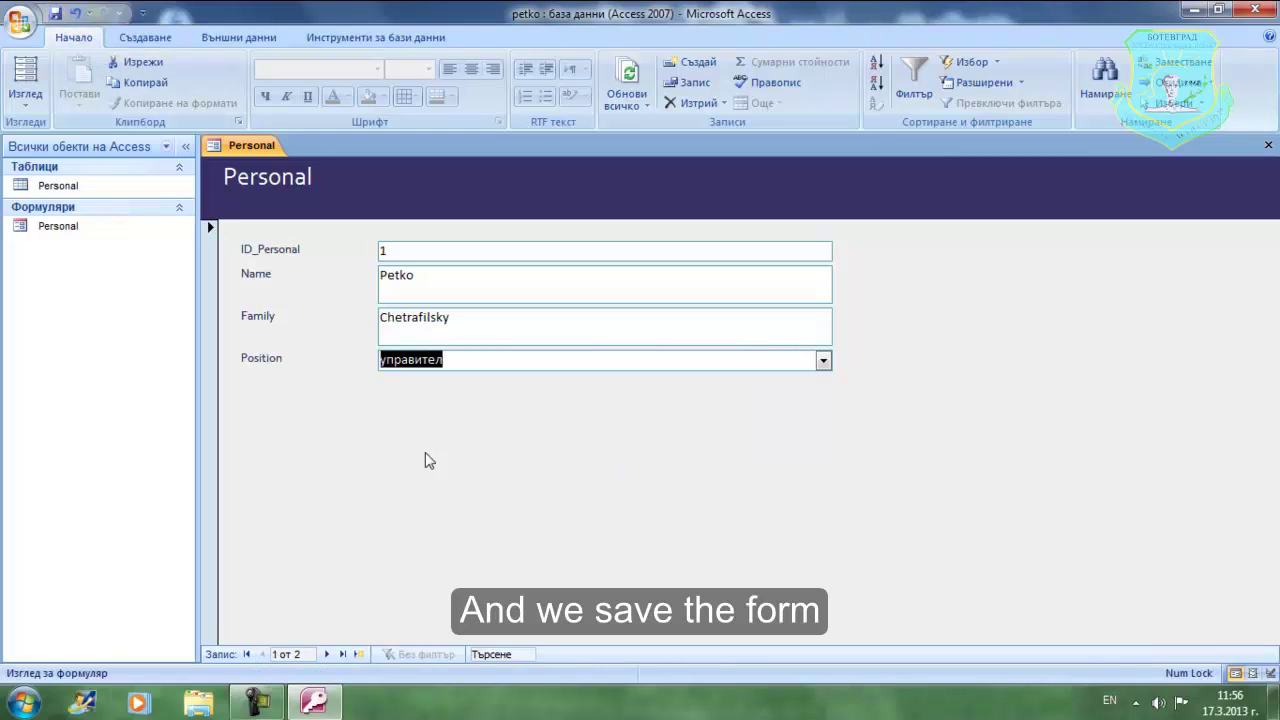